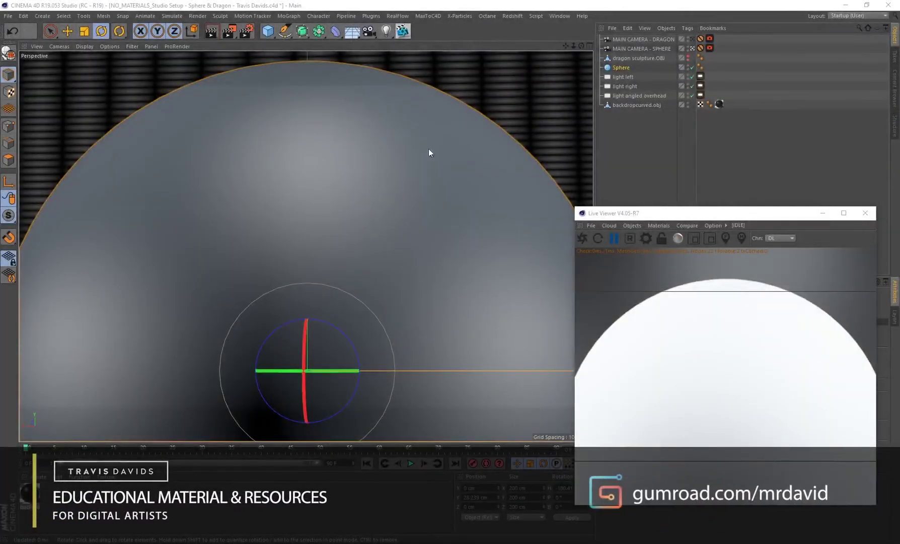
Step: Inspect the sphere and its light setup from outside MAIN CAMERA - SPHERE and return to that camera's view
left_click(692, 49)
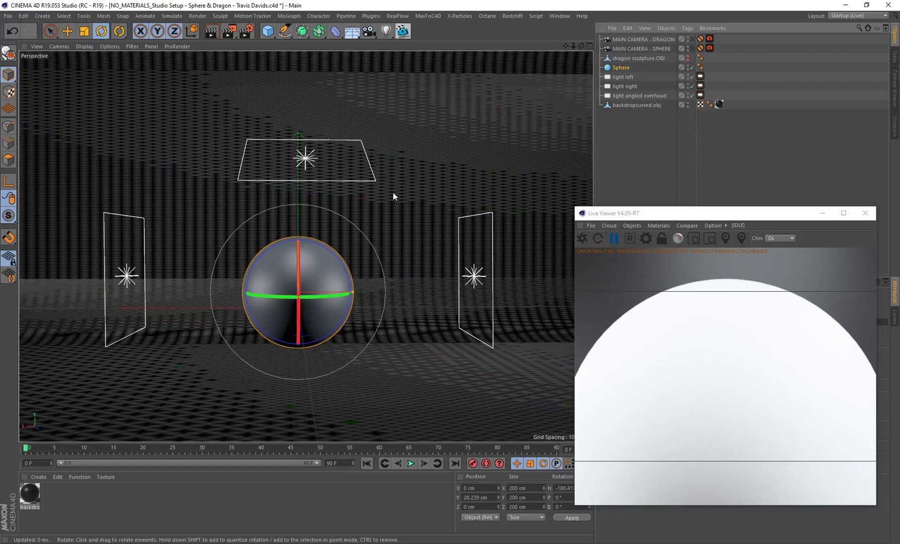
left_click(693, 48)
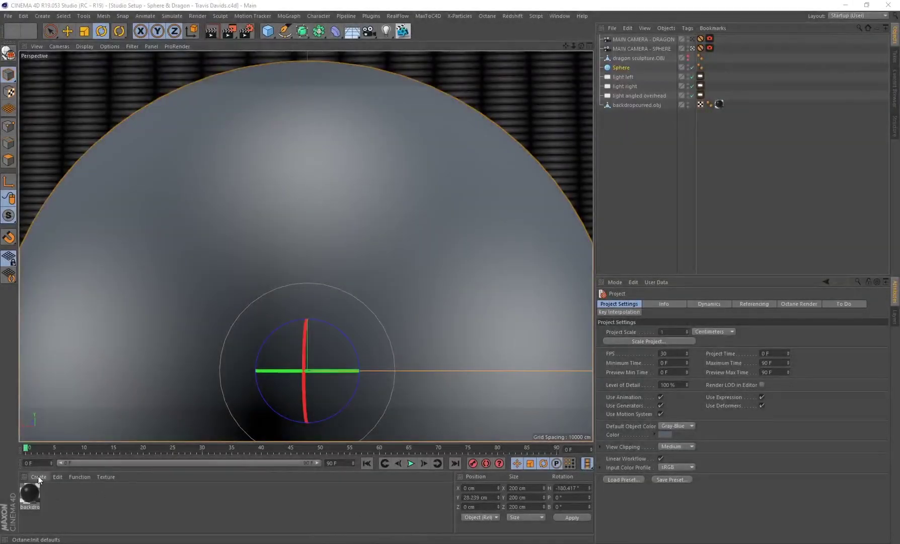
Step: Create a new Octane Material and apply it to the sphere
left_click(38, 477)
mouse_move(113, 400)
mouse_move(174, 385)
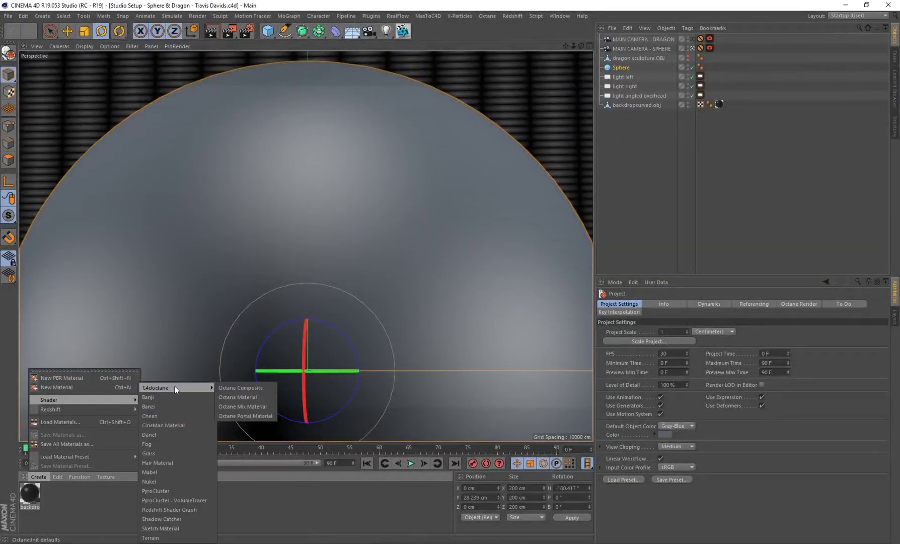
left_click(236, 400)
left_click_drag(36, 495, 291, 240)
Step: Start a live Octane render in a reduced Live Viewer window placed clear of the viewport
left_click(363, 18)
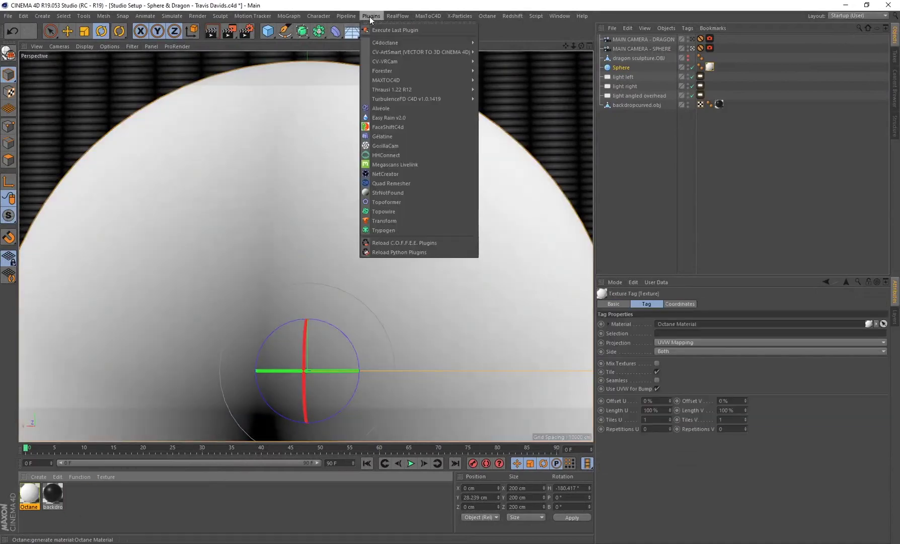
mouse_move(403, 44)
left_click(541, 58)
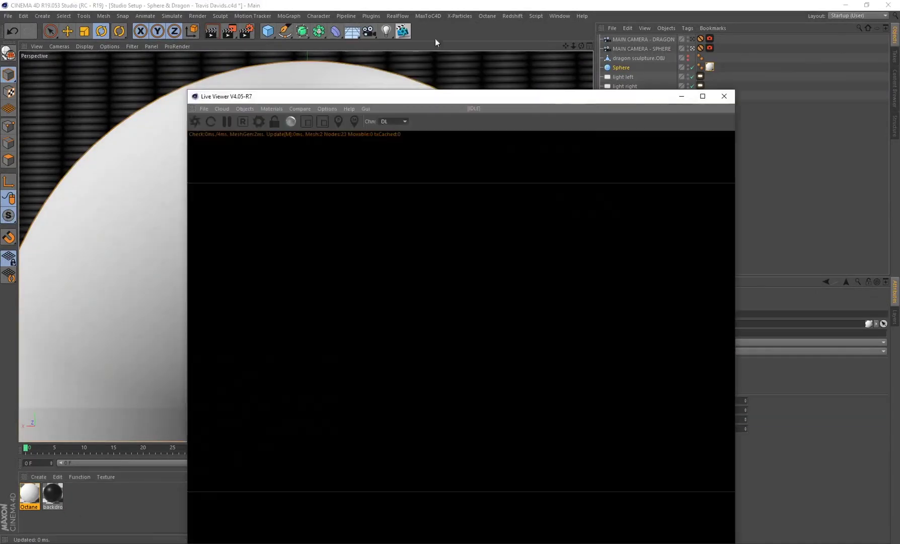
left_click_drag(190, 92, 513, 330)
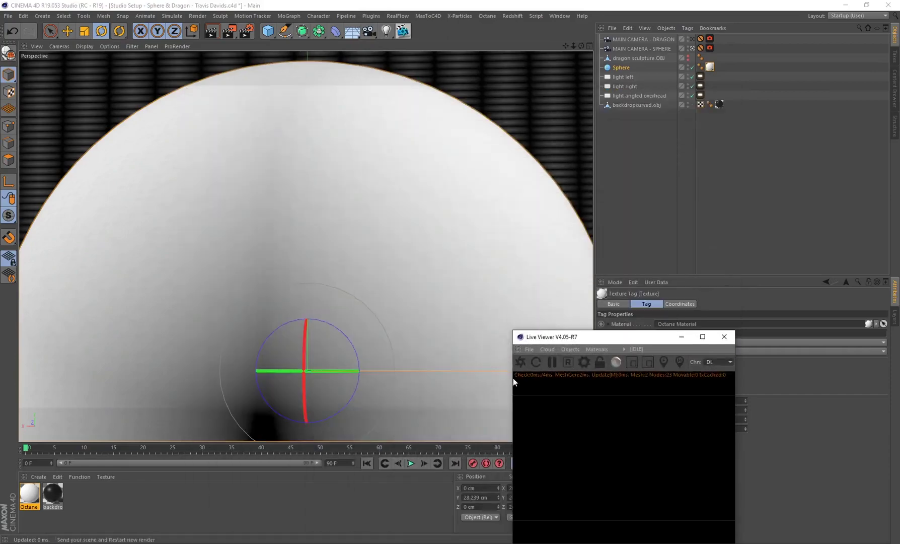
left_click(519, 361)
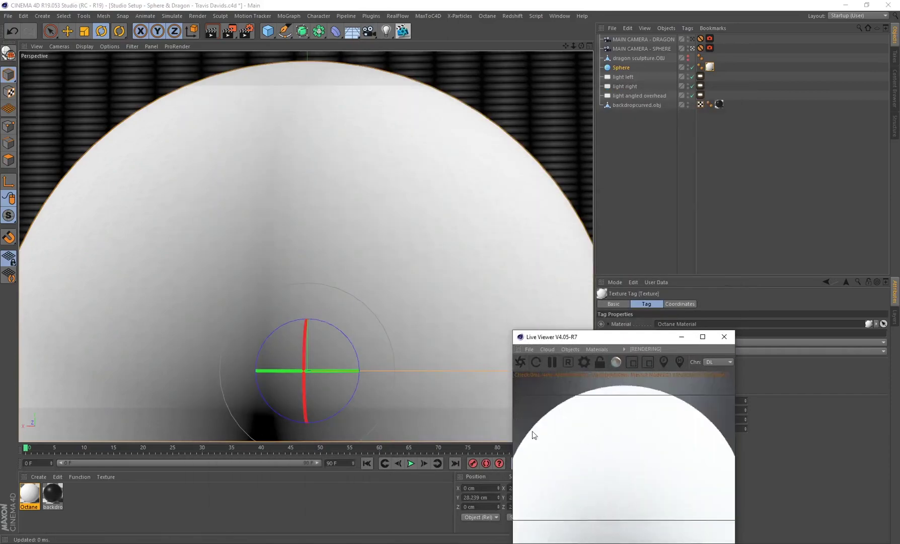
left_click_drag(556, 342, 651, 329)
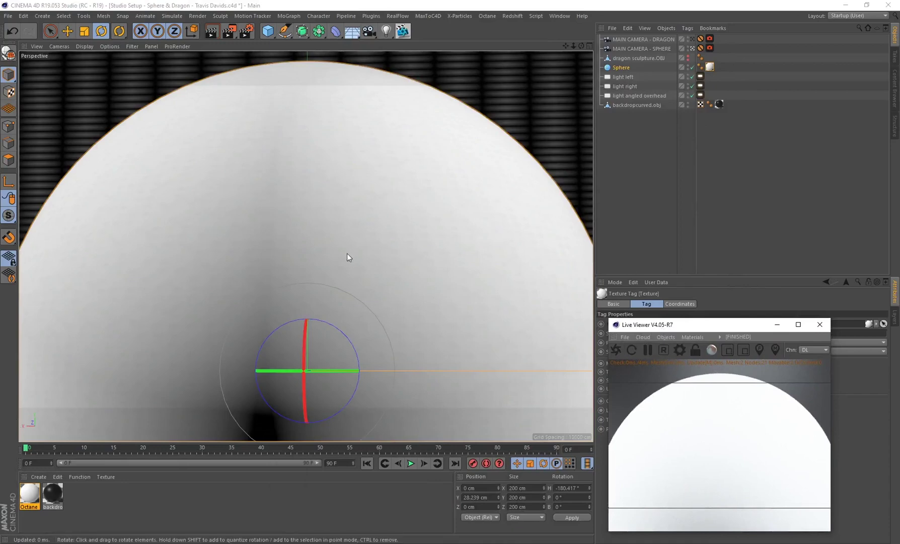
Step: Disable the light left and light right objects
left_click(693, 77)
left_click(693, 87)
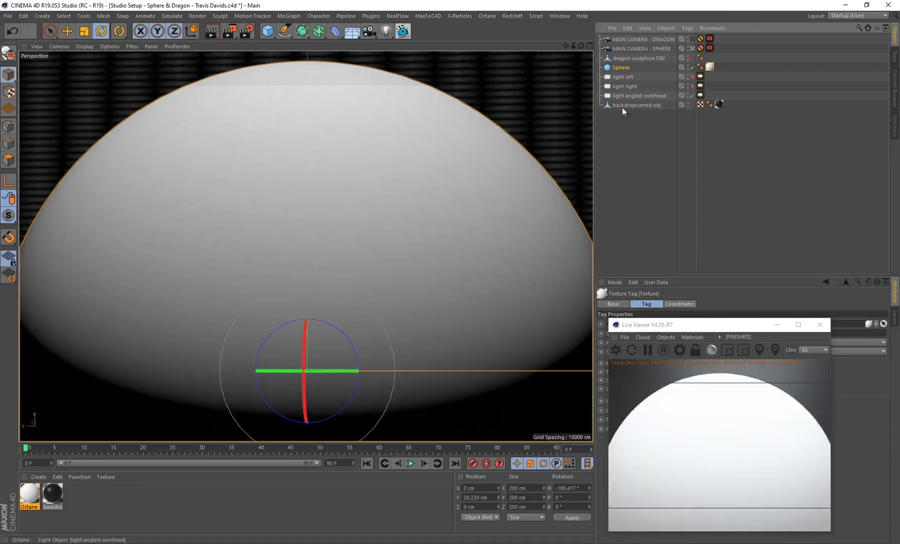
Step: Open the sphere's Octane Material in the Node Editor and set its material type to Glossy
double_click(28, 497)
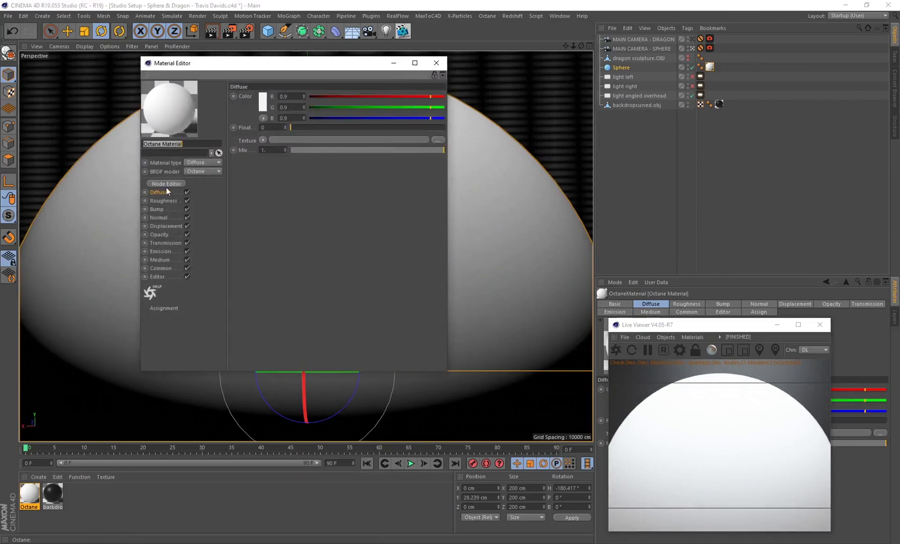
left_click(167, 184)
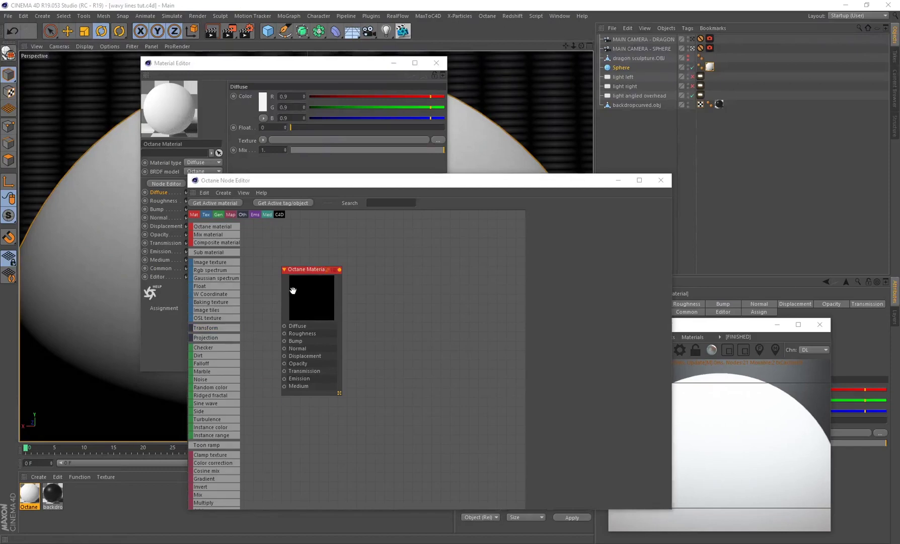
left_click(317, 303)
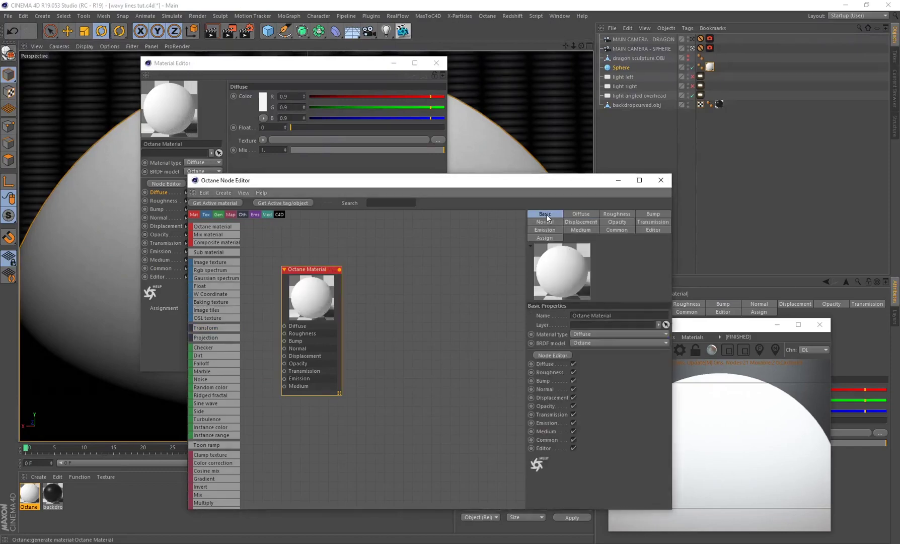
left_click(584, 335)
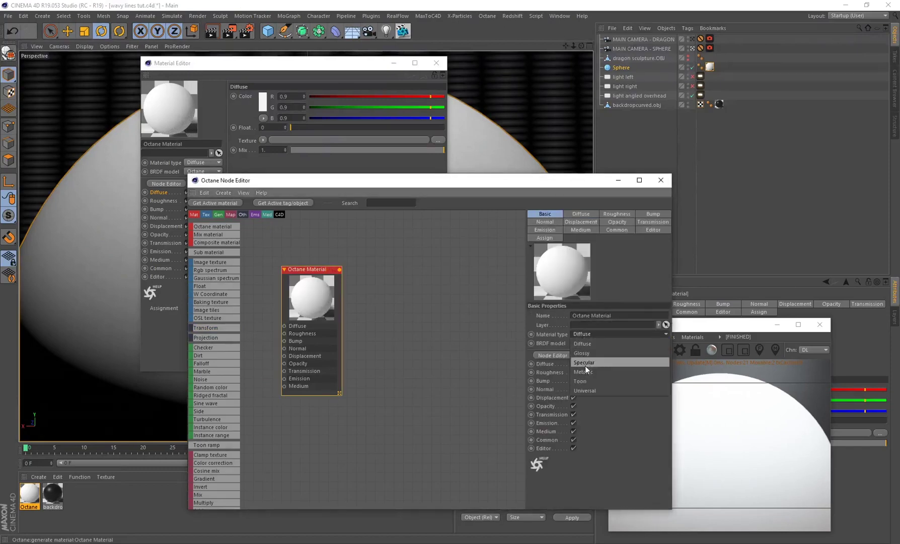
left_click(588, 360)
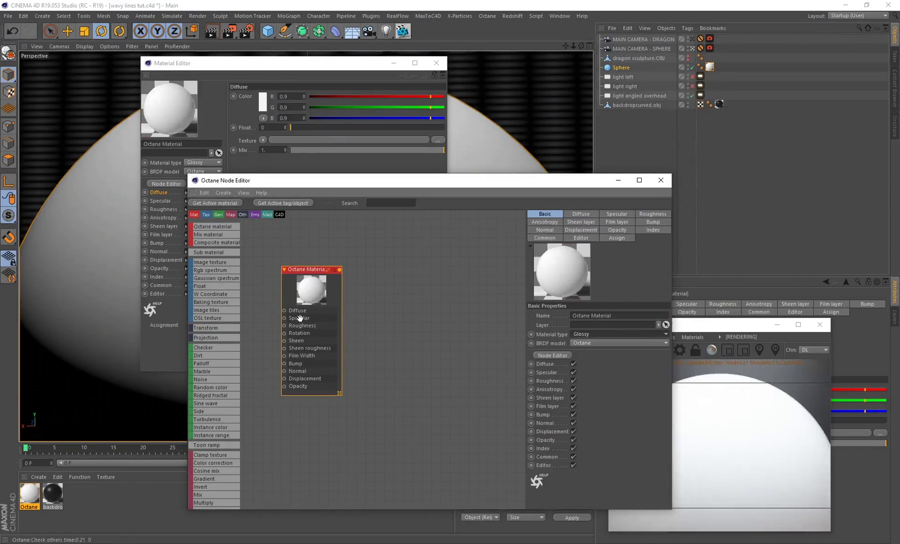
Step: Add a Turbulence node and feed it into the material's Diffuse through a Sine wave node's Offset
left_click_drag(323, 312, 426, 323)
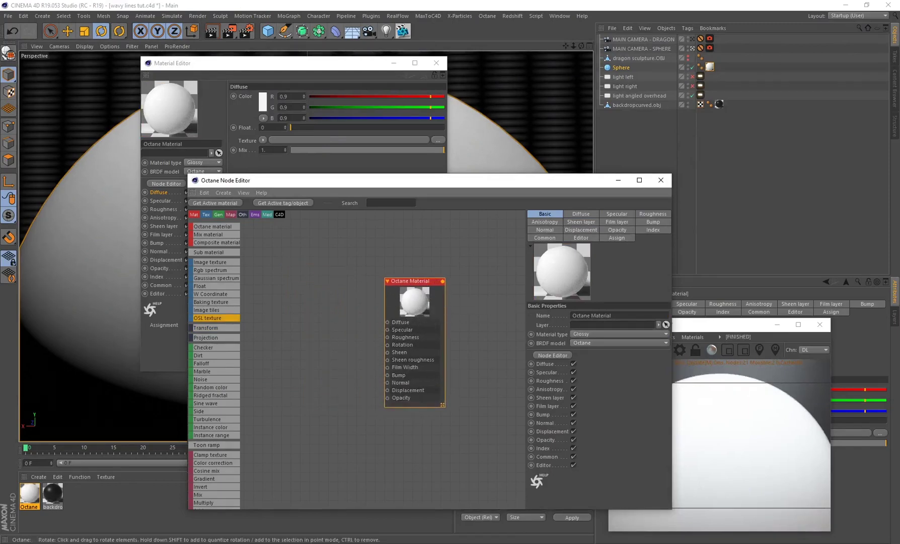
left_click_drag(328, 180, 204, 166)
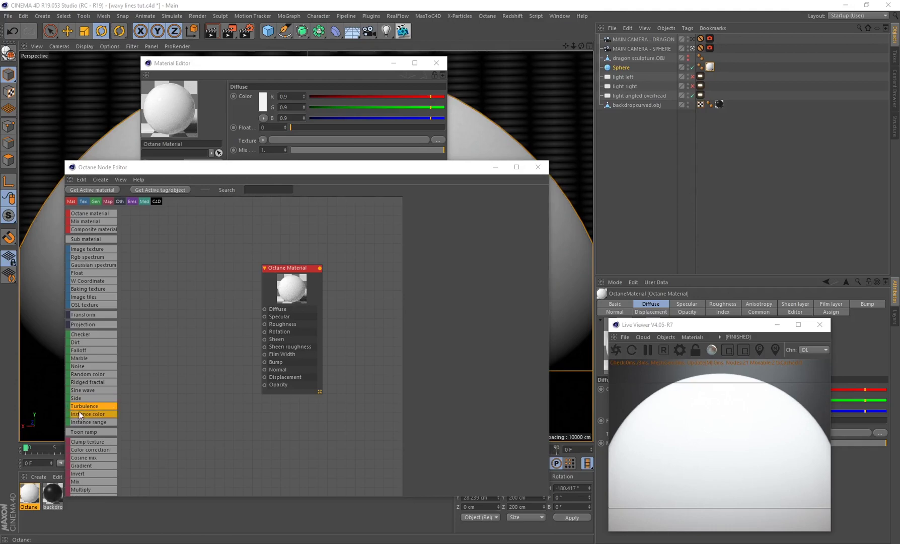
left_click_drag(80, 406, 180, 383)
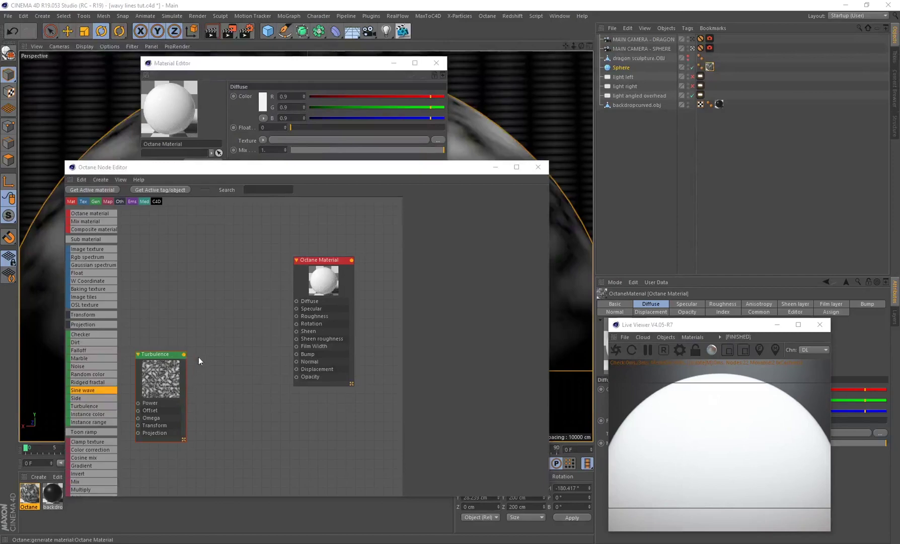
left_click_drag(184, 354, 297, 301)
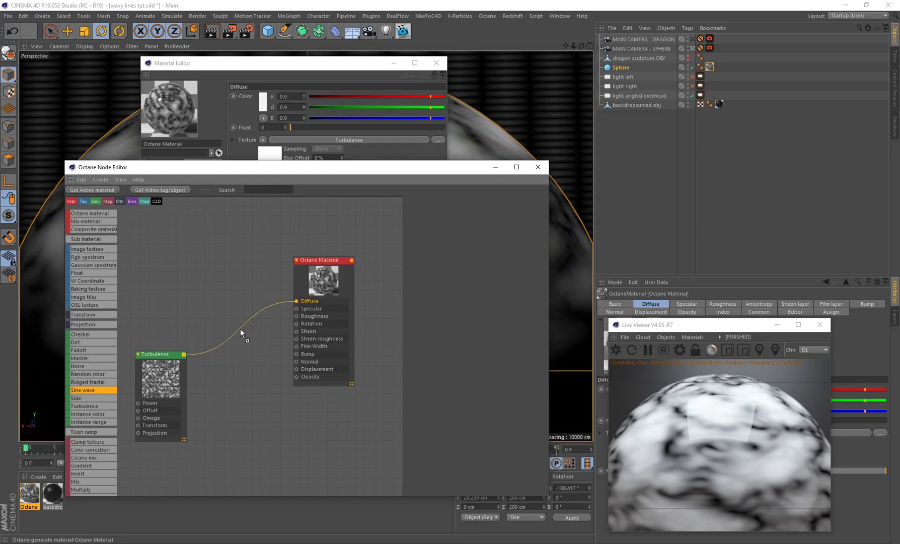
left_click_drag(239, 328, 239, 328)
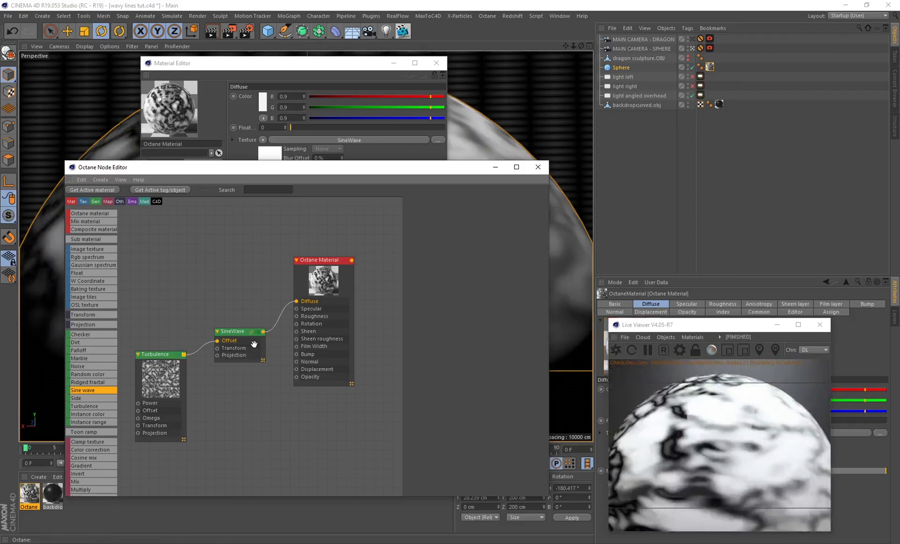
Step: Review the wave types available on the SineWave node and keep sinewave
left_click(254, 344)
left_click(93, 325)
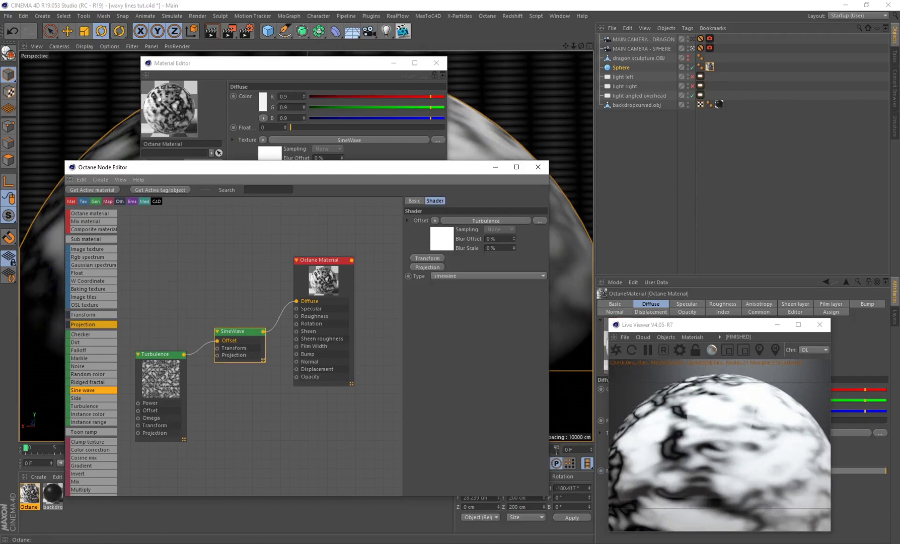
left_click_drag(93, 325, 184, 328)
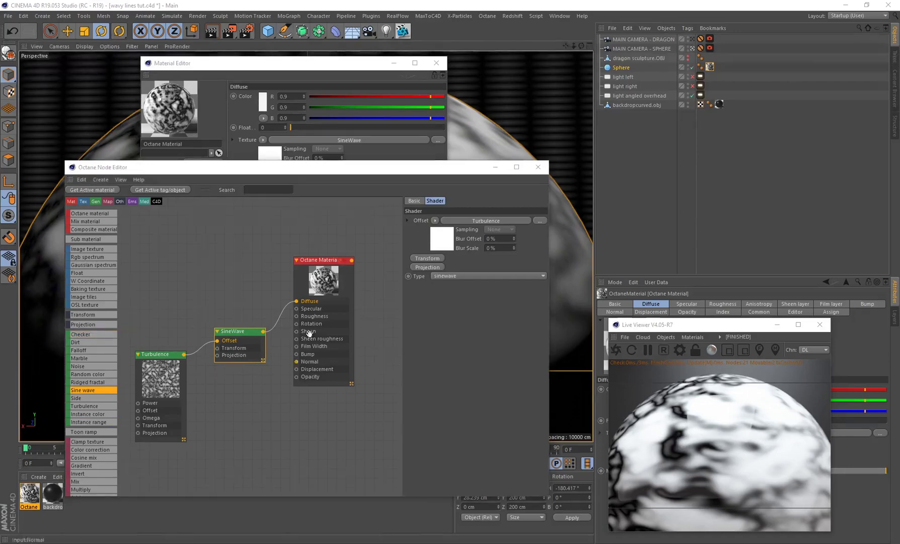
left_click(460, 276)
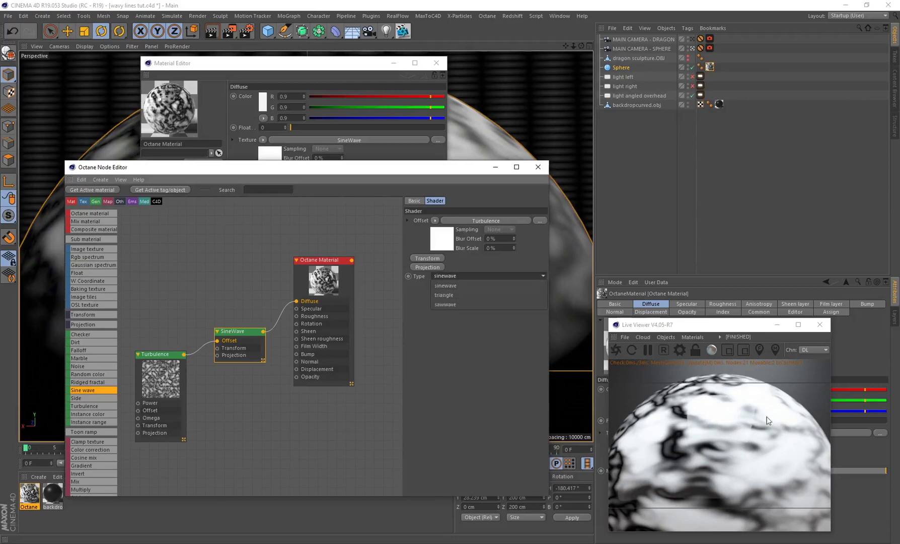
left_click(443, 286)
Step: Attach a Transform node to the SineWave node and set its S.X, S.Y and S.Z scale to 0.01
left_click(427, 259)
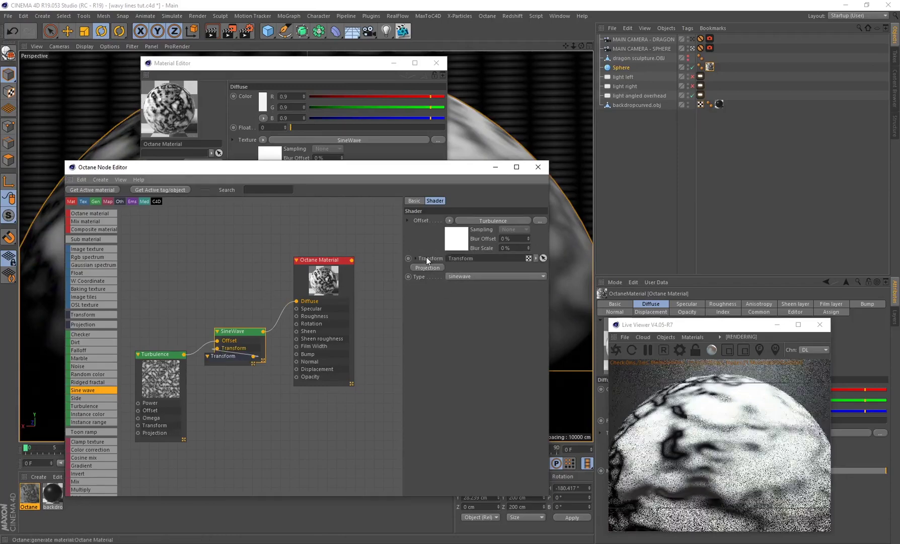
left_click_drag(213, 369, 206, 436)
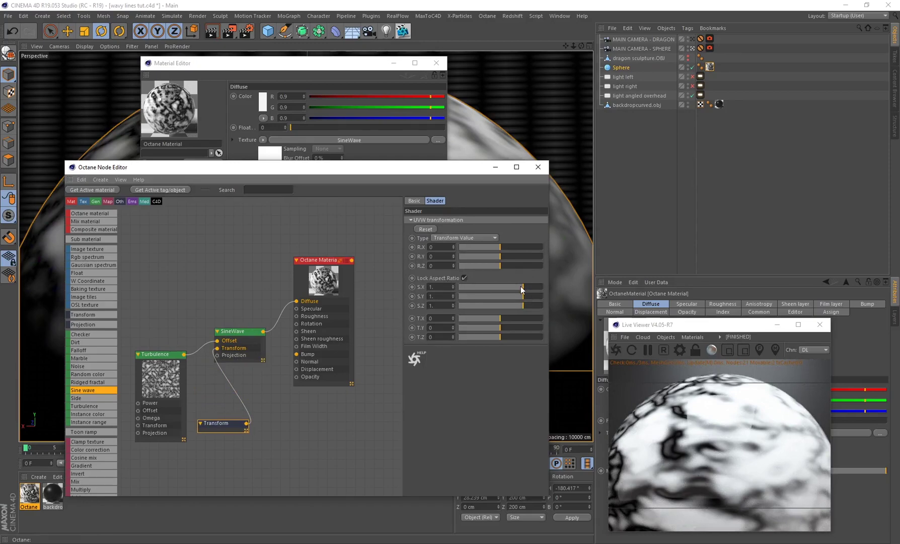
left_click(431, 286)
type("0.01")
key("Return")
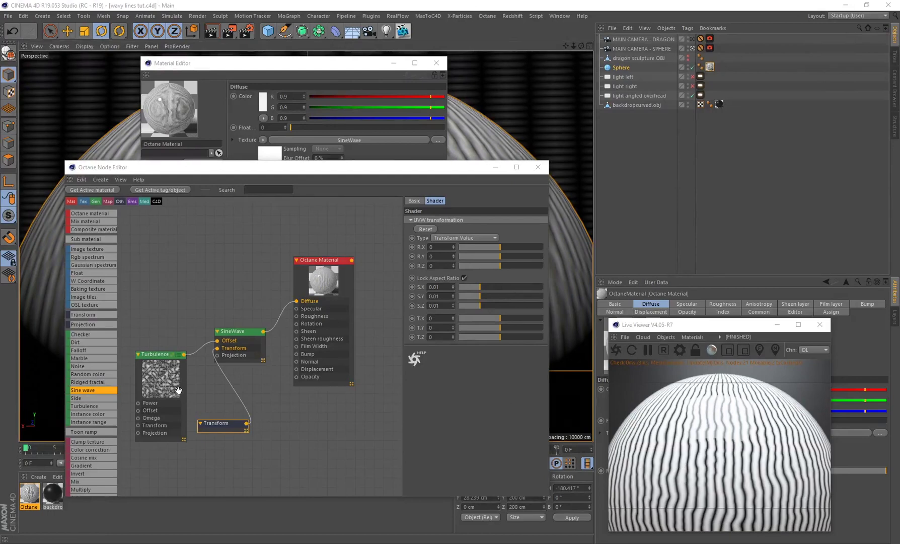
Step: Try different Omega and Power values on the Turbulence node against an enlarged live render, undoing the Omega changes
left_click(161, 404)
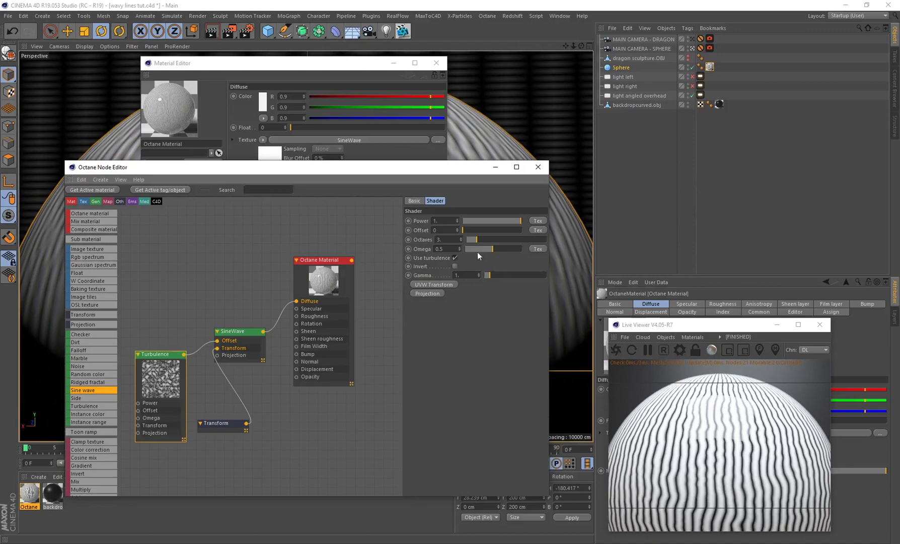
left_click_drag(487, 255, 458, 247)
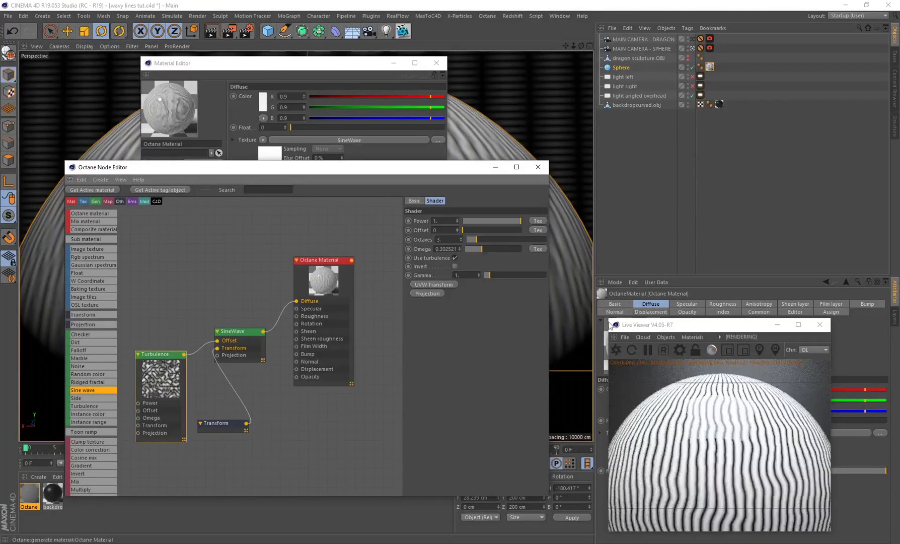
left_click_drag(609, 319, 320, 87)
left_click_drag(294, 168, 154, 98)
left_click_drag(343, 180, 317, 177)
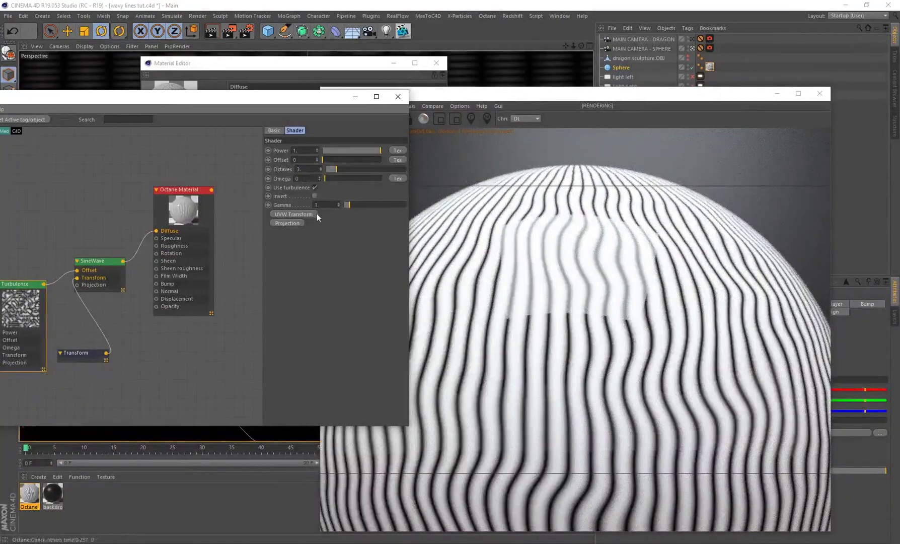
left_click_drag(327, 178, 358, 179)
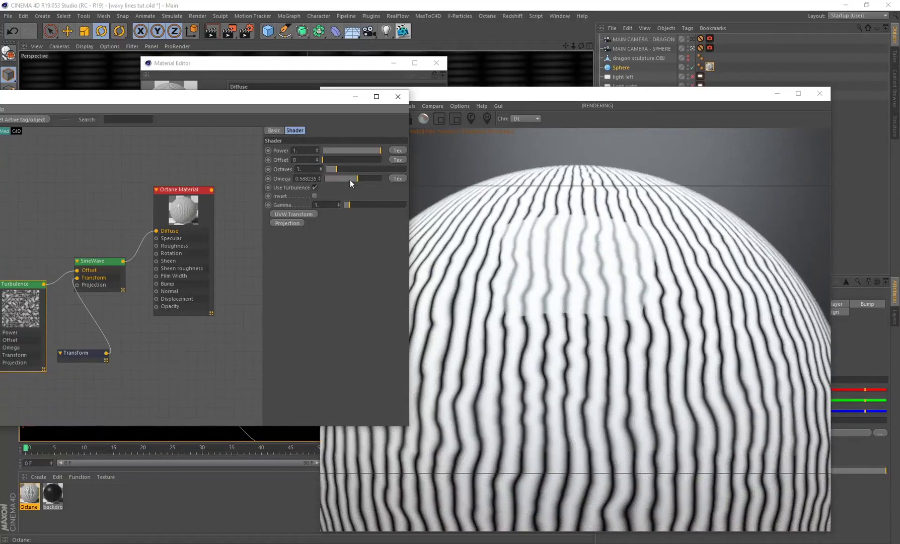
left_click(13, 34)
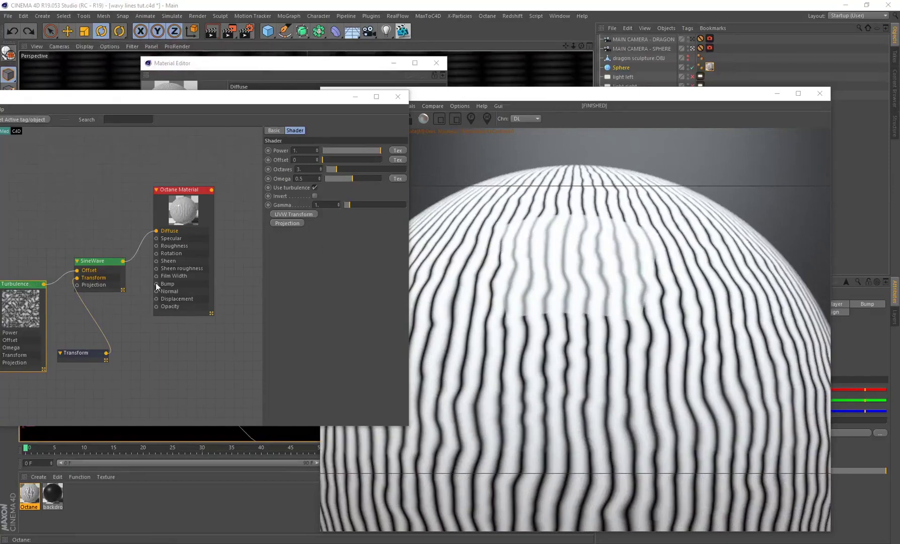
left_click_drag(373, 150, 307, 151)
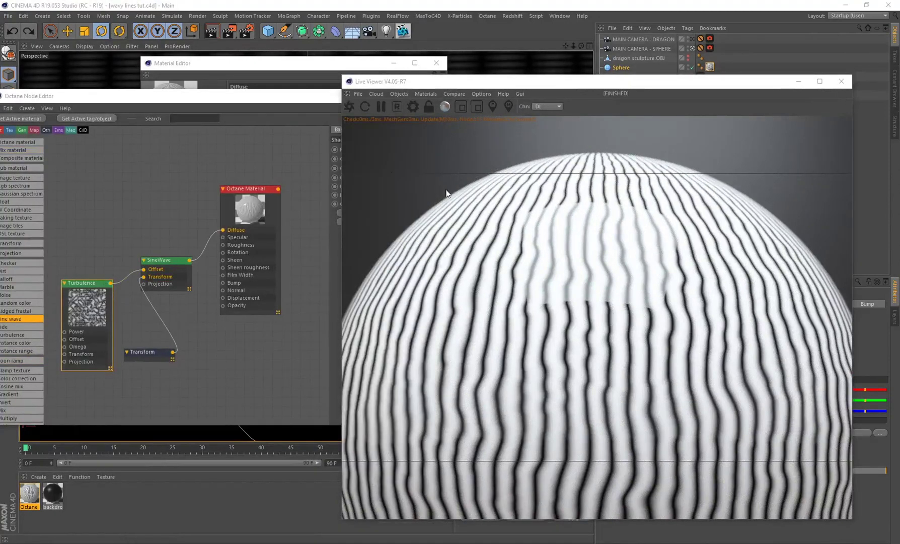
Step: Shrink the live render, make room for the node graph and insert a Gradient node between SineWave and the material's Diffuse
left_click_drag(343, 76, 539, 205)
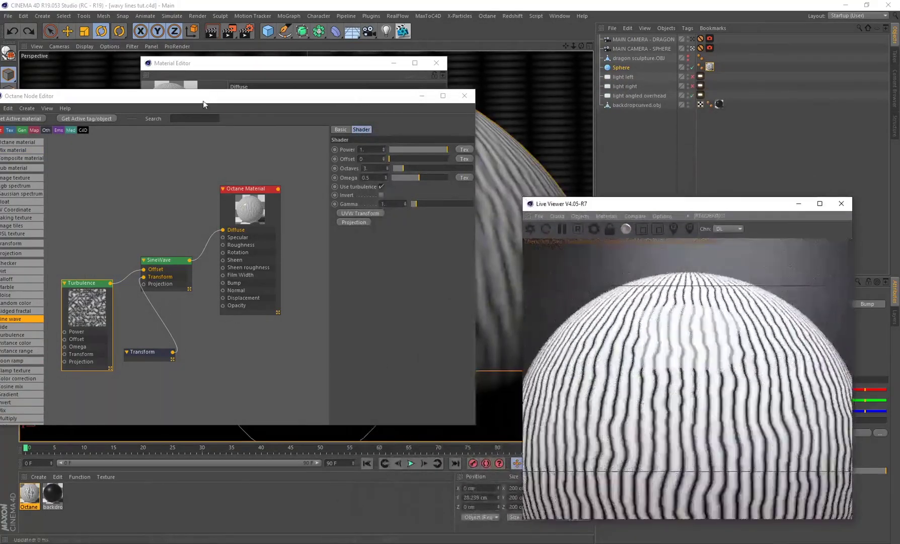
left_click_drag(203, 101, 316, 100)
scroll(126, 351, "down", 5)
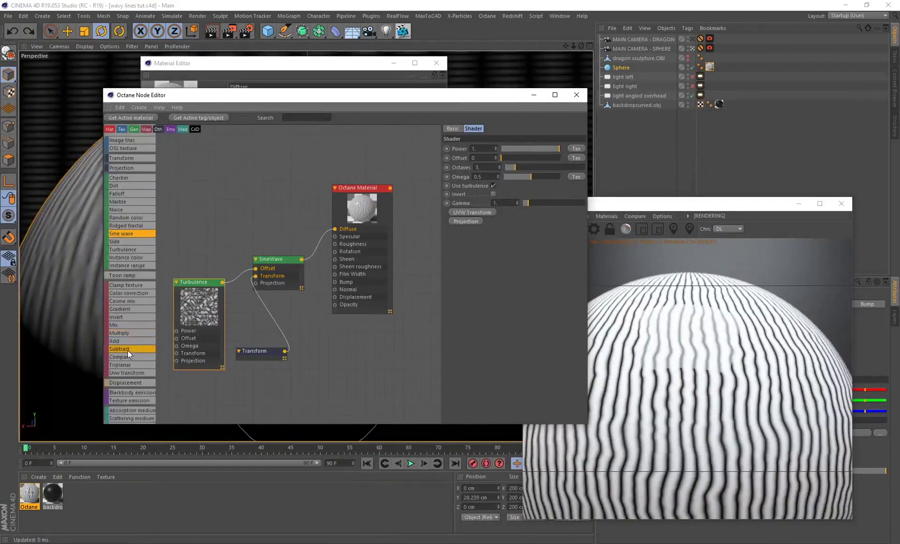
left_click(120, 311)
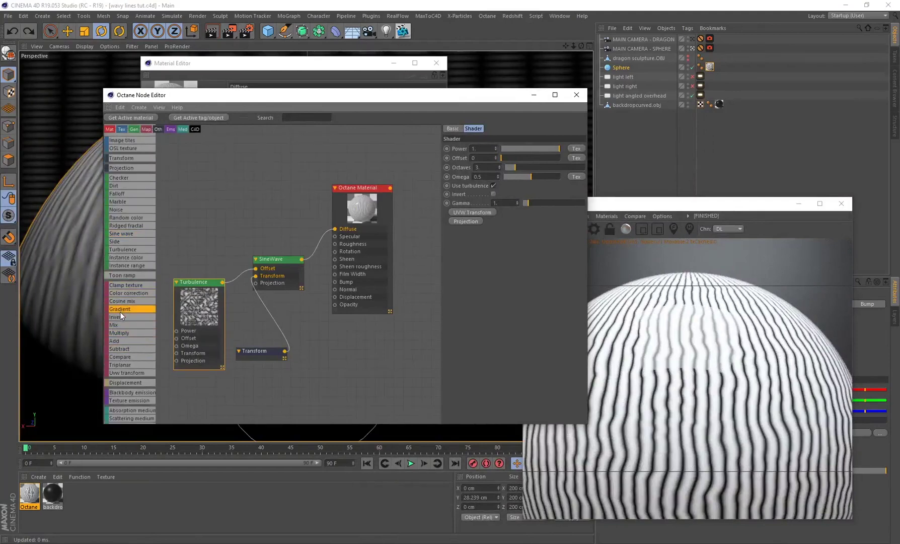
left_click(317, 243)
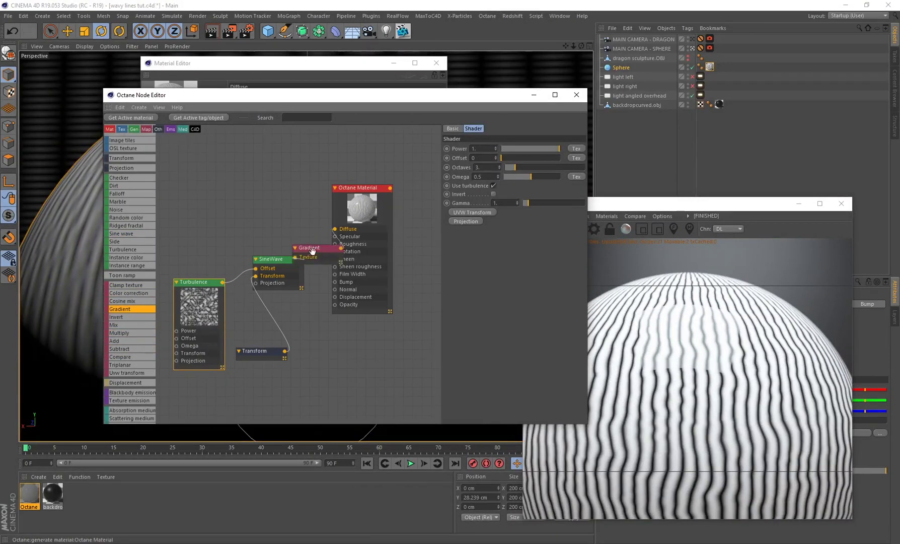
Step: Move the Gradient node clear above the SineWave node and select it to show its gradient settings
left_click_drag(317, 243, 299, 225)
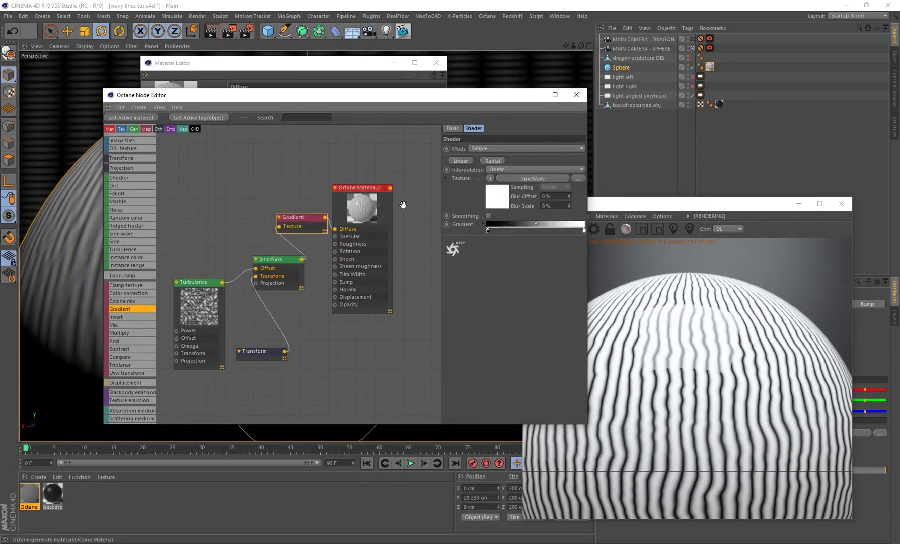
left_click(375, 204)
left_click(302, 229)
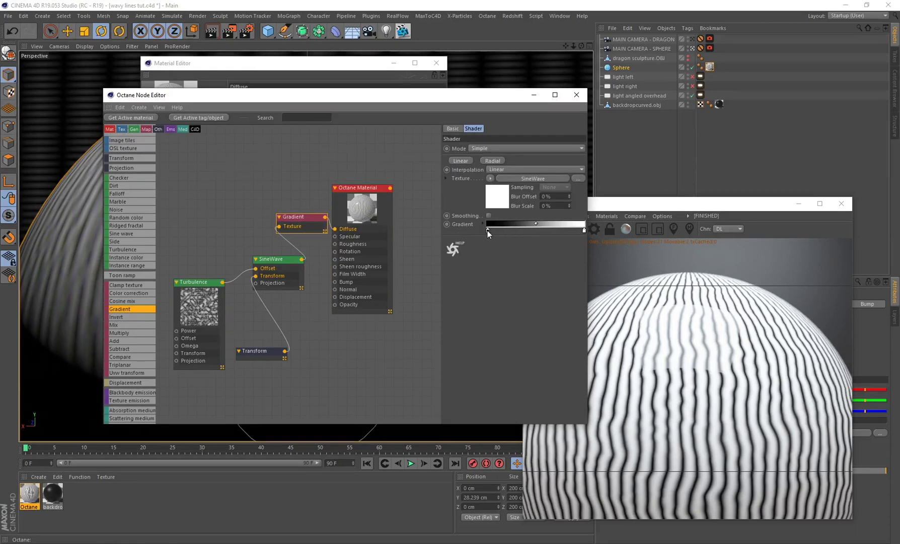
Step: Add a middle knot to the gradient and move the black knot inward to sharpen the lines
left_click(488, 230)
left_click(527, 230)
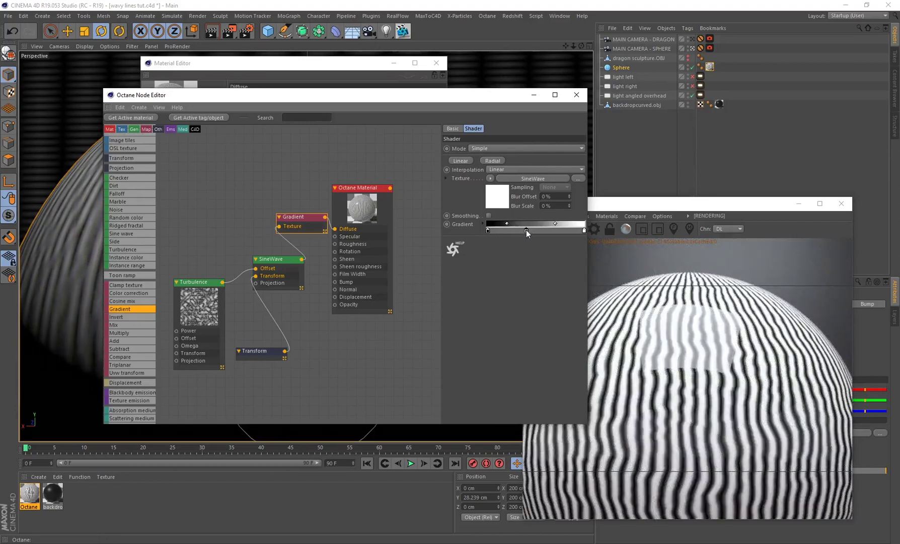
left_click_drag(526, 230, 527, 243)
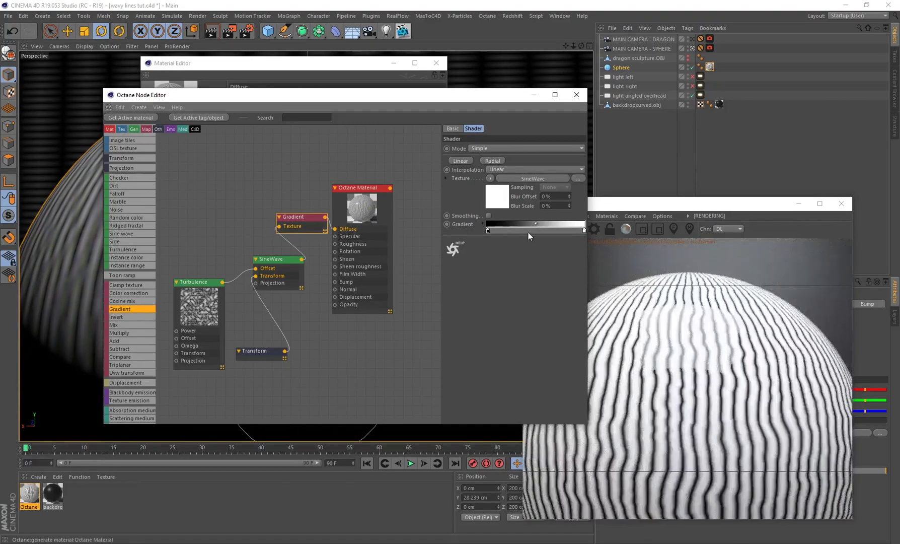
left_click(528, 230)
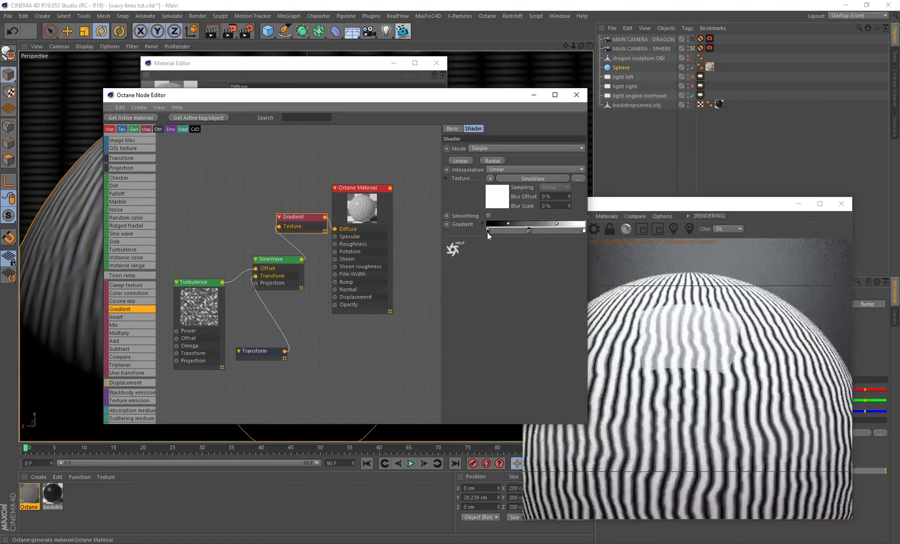
left_click_drag(487, 230, 508, 231)
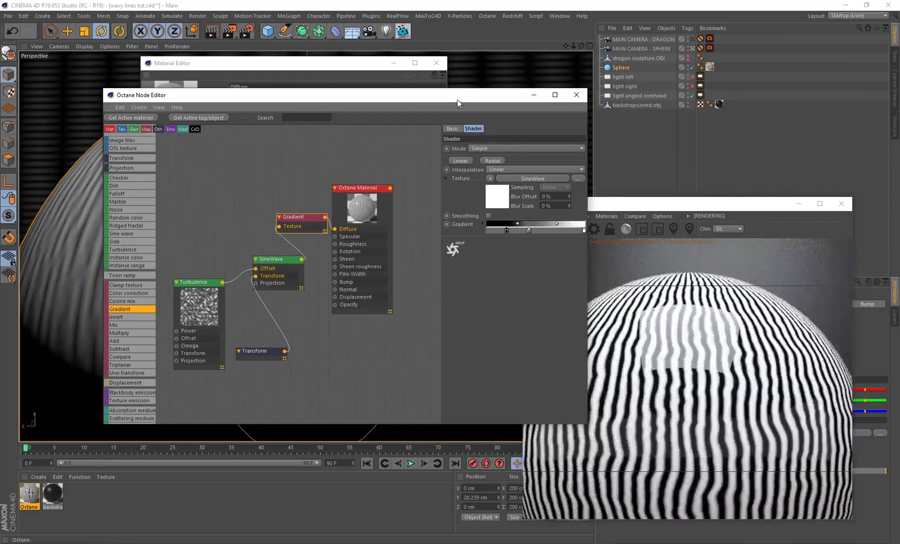
Step: Against an enlarged live render, move the gradient's white knot inward and recolour it orange with H 34°, S 86% and V 80%
left_click_drag(457, 99, 348, 105)
left_click_drag(524, 197, 360, 72)
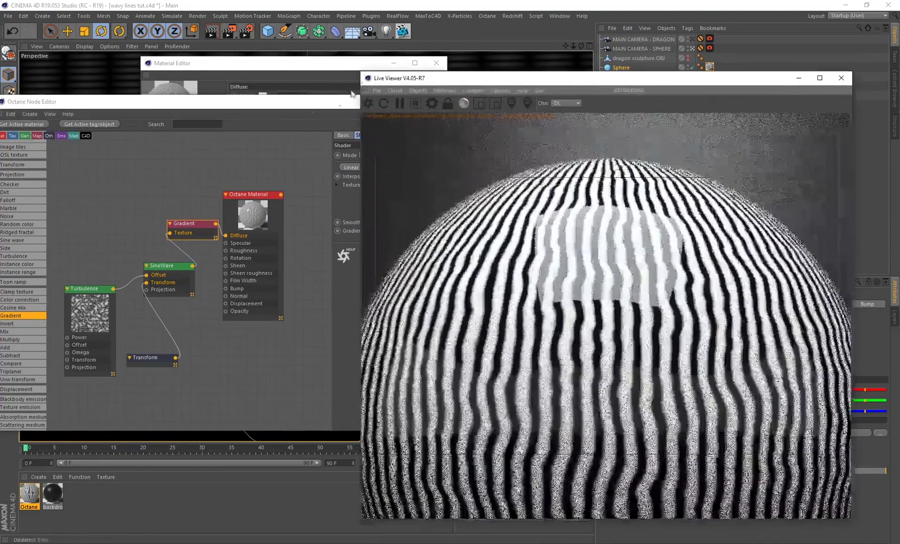
left_click_drag(295, 109, 258, 106)
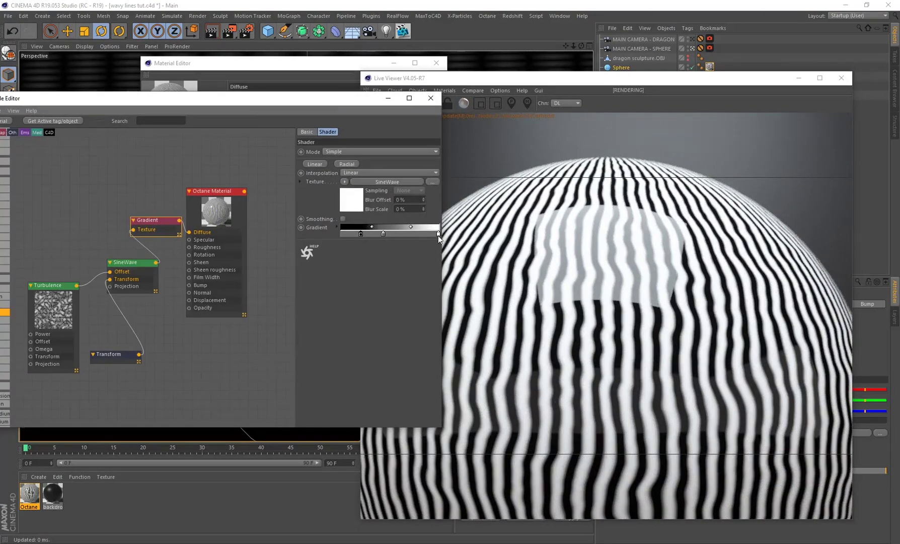
left_click_drag(436, 233, 410, 235)
double_click(409, 235)
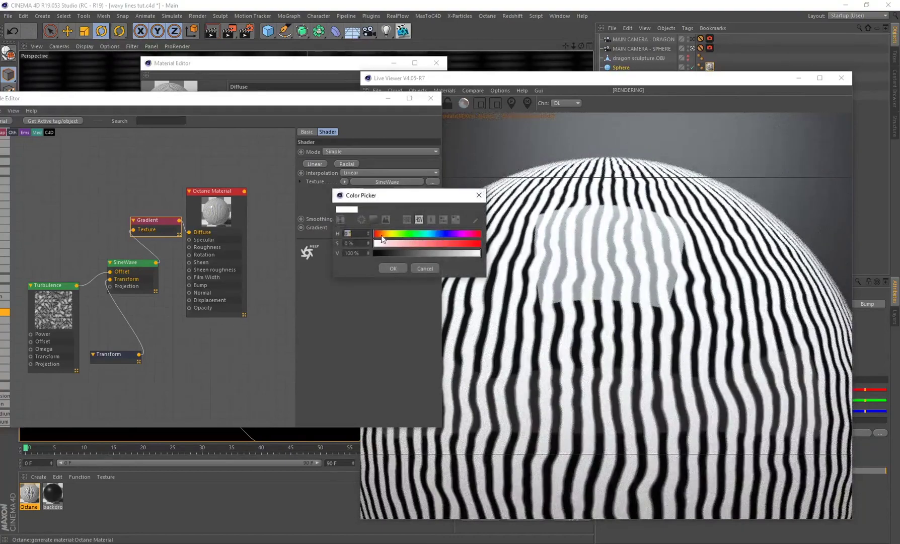
left_click(384, 235)
left_click(461, 243)
left_click(460, 254)
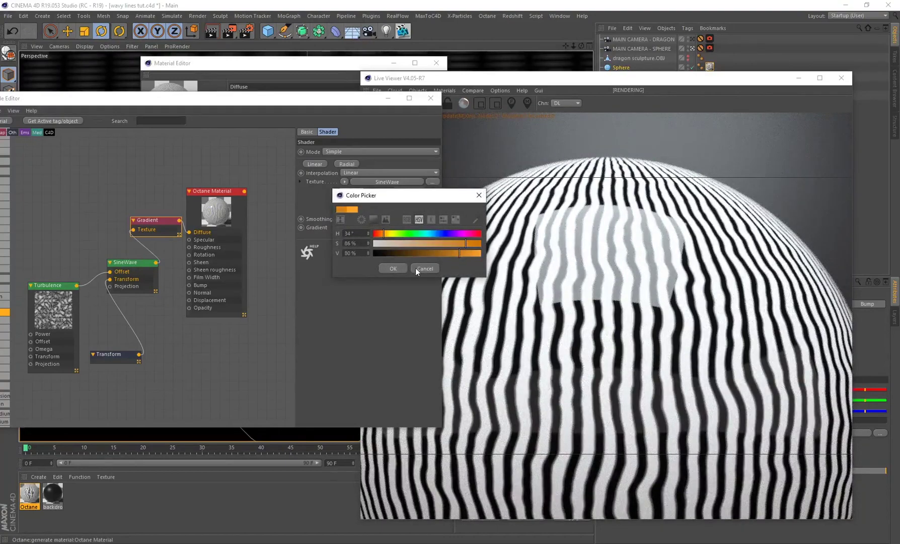
left_click(399, 269)
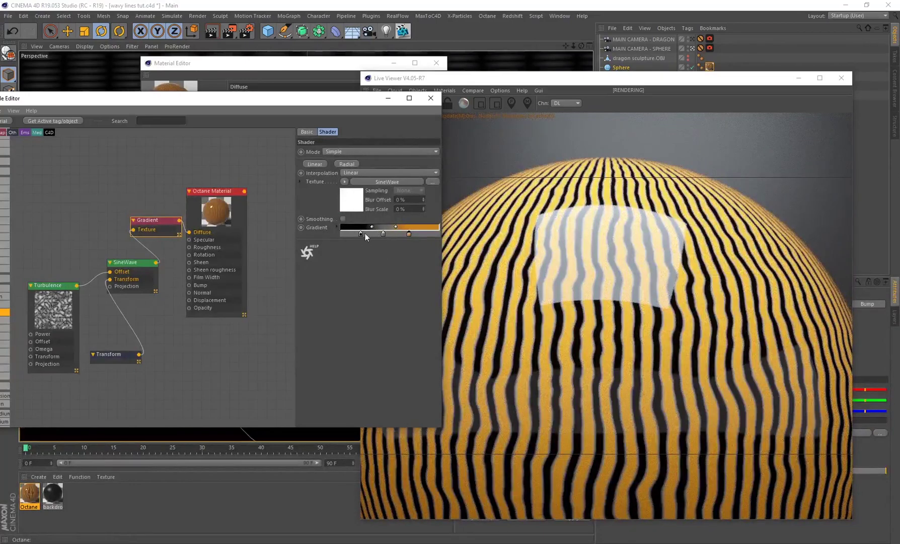
Step: Darken the grey of the gradient's middle knot slightly
left_click_drag(384, 232, 410, 235)
left_click_drag(259, 103, 299, 95)
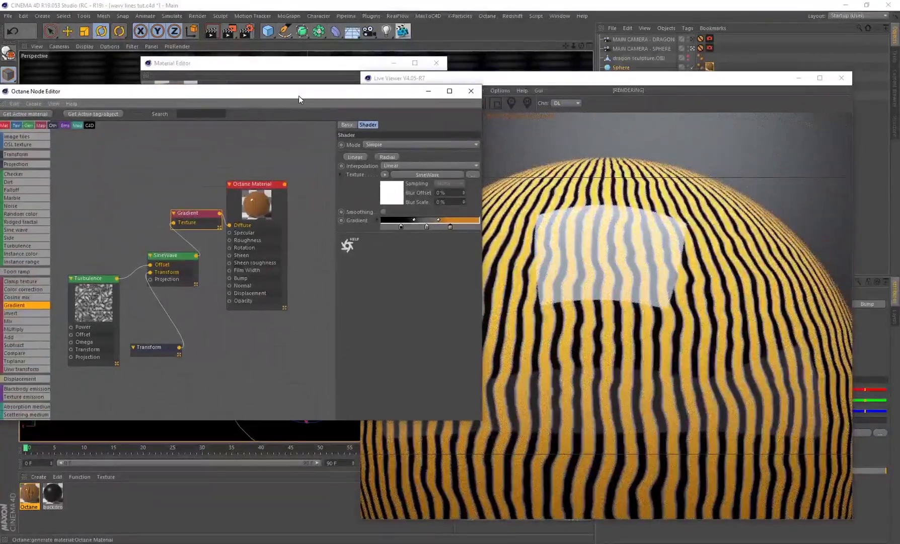
double_click(427, 228)
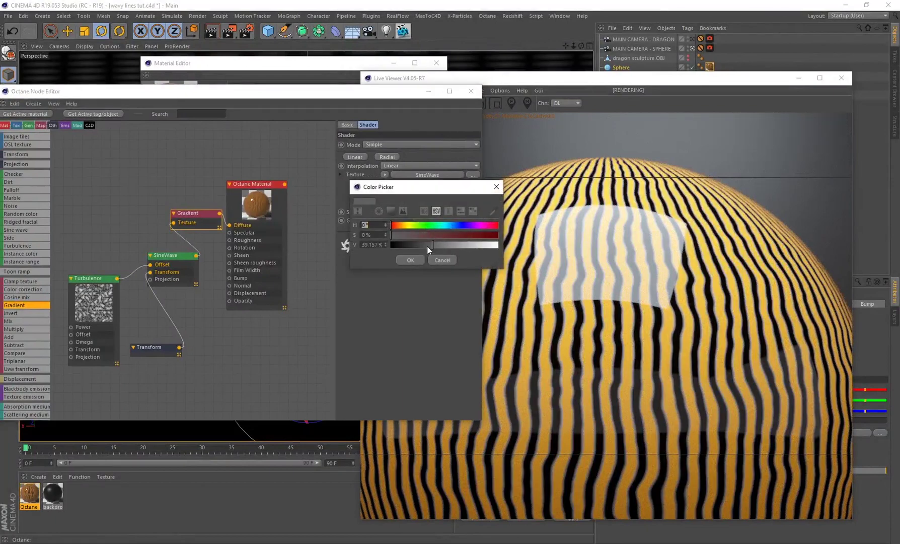
left_click_drag(427, 246, 420, 245)
left_click(414, 258)
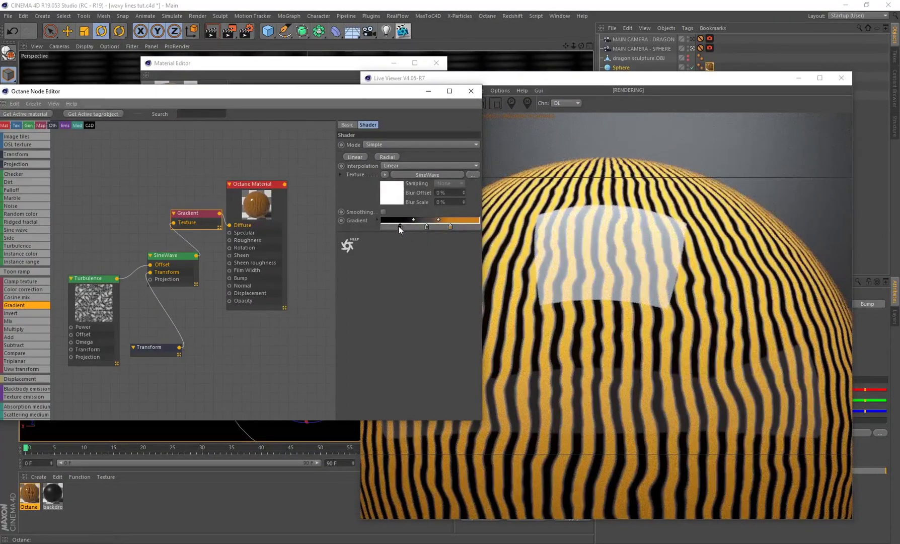
Step: Try different positions for the gradient's black and middle knots to vary the line thickness, returning the middle knot to mid-gradient
left_click_drag(400, 226, 381, 227)
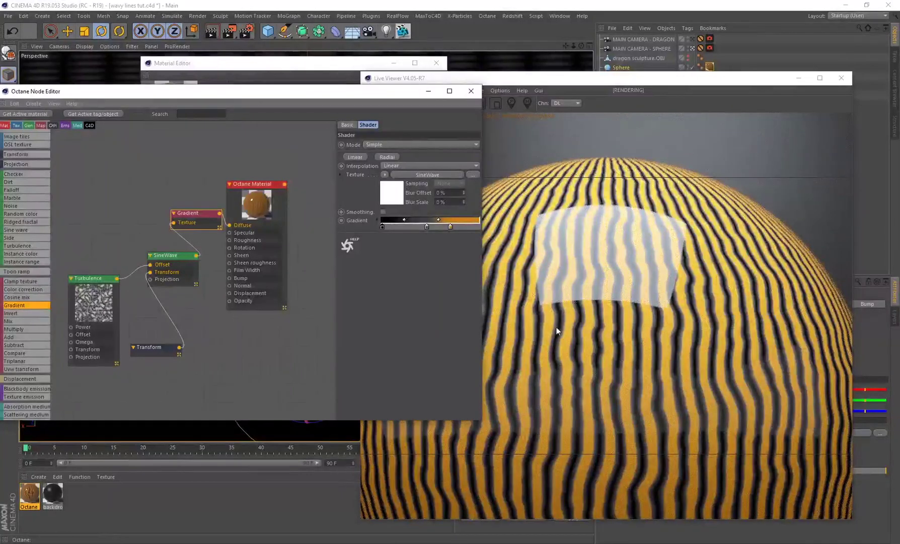
left_click_drag(385, 227, 403, 227)
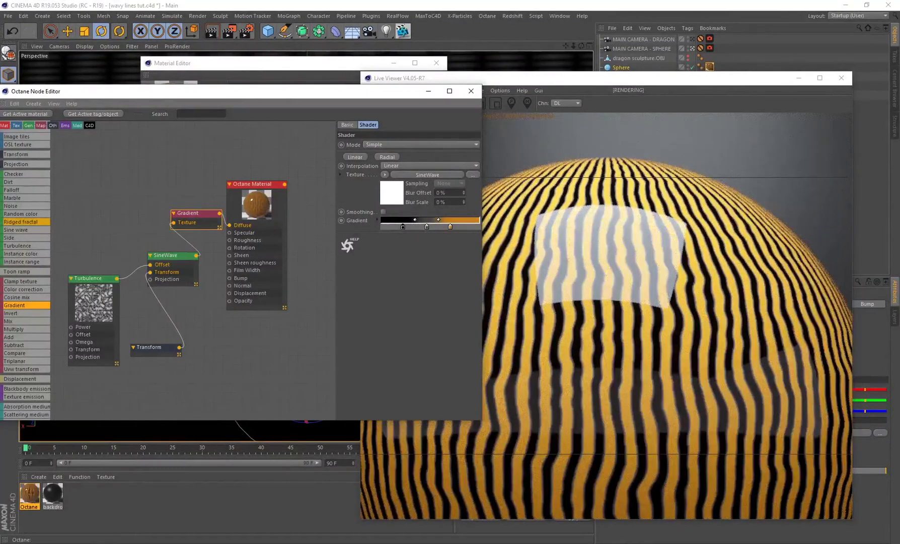
key("ctrl+z")
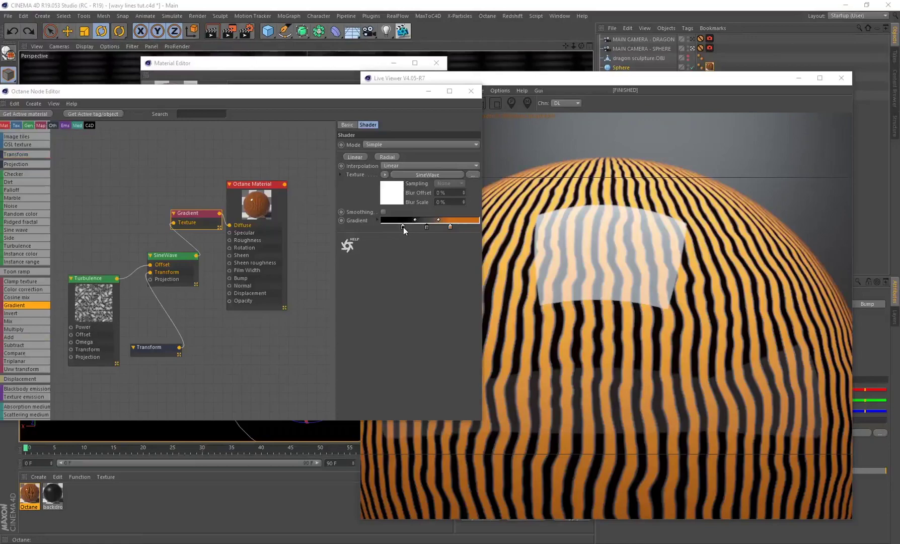
left_click(403, 227)
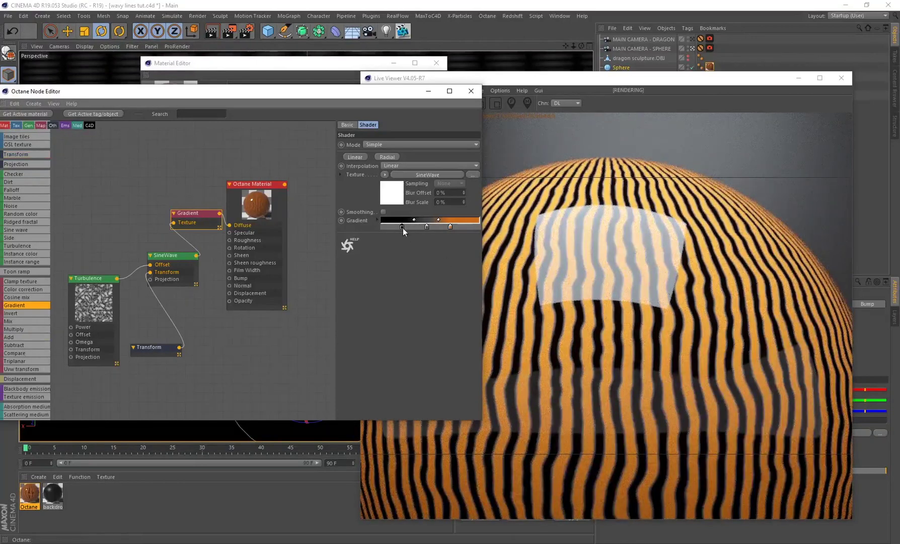
mouse_move(403, 227)
left_mouse_down()
mouse_move(382, 226)
mouse_move(425, 228)
mouse_move(392, 226)
left_mouse_up()
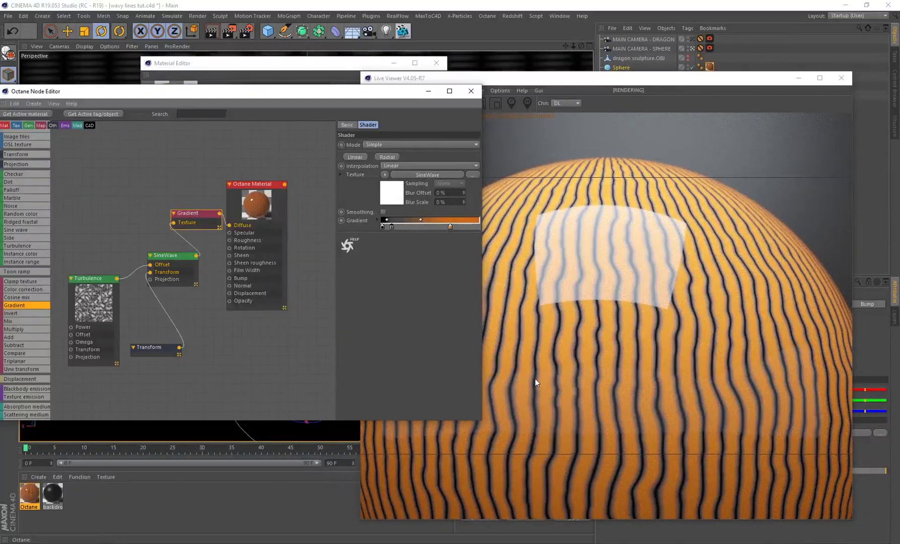
left_click_drag(392, 227, 426, 227)
Step: Shrink the live render and regroup the Turbulence, SineWave, Transform and Gradient nodes higher up to free space below them
left_click(93, 279)
scroll(127, 395, "down", 2)
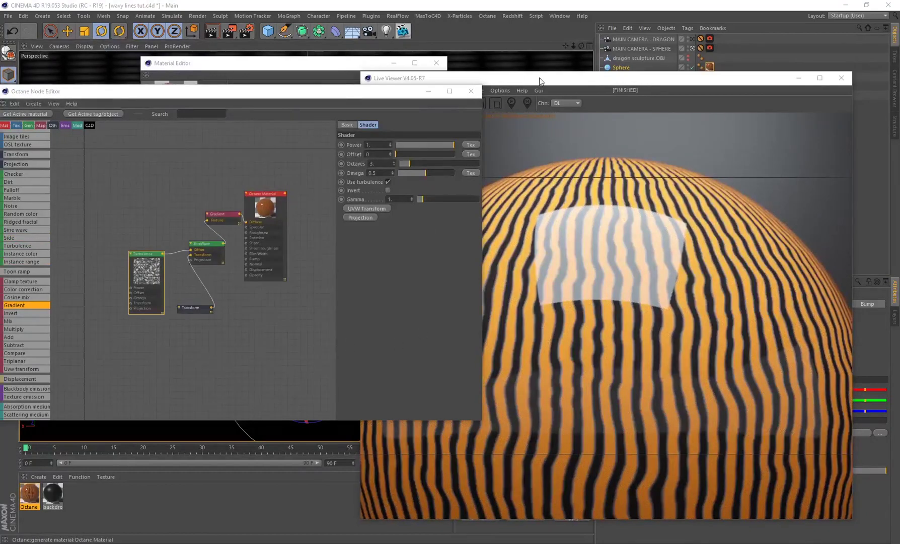
left_click_drag(540, 80, 549, 82)
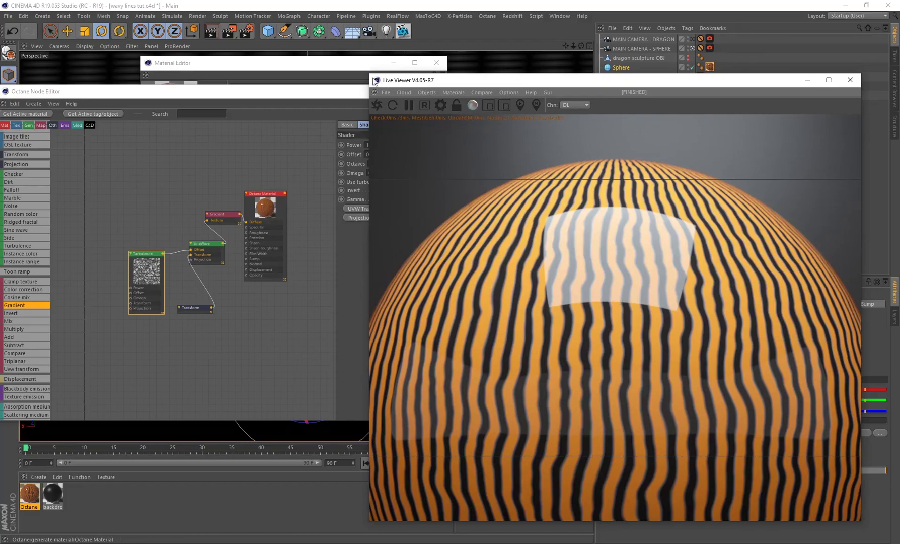
left_click_drag(372, 73, 545, 207)
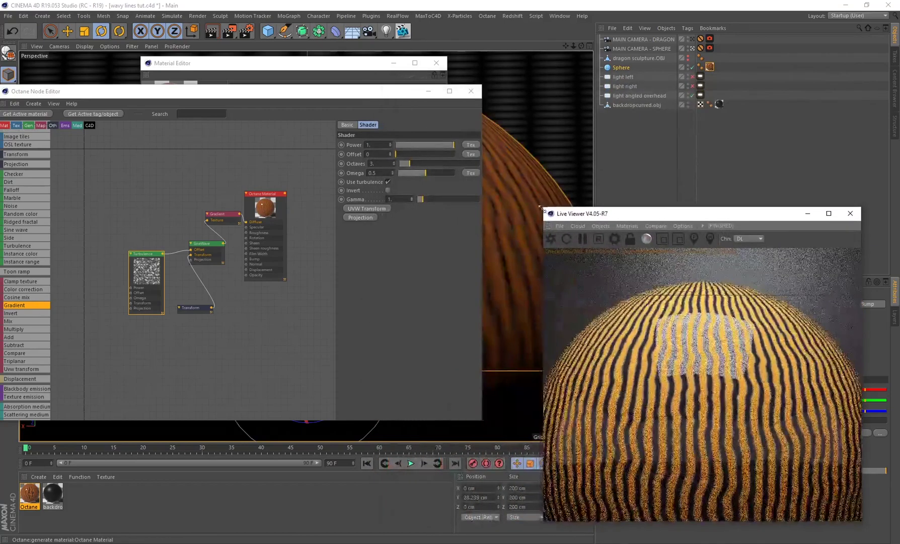
left_click_drag(164, 295, 138, 231)
left_click_drag(211, 251, 217, 192)
left_click_drag(184, 308, 154, 245)
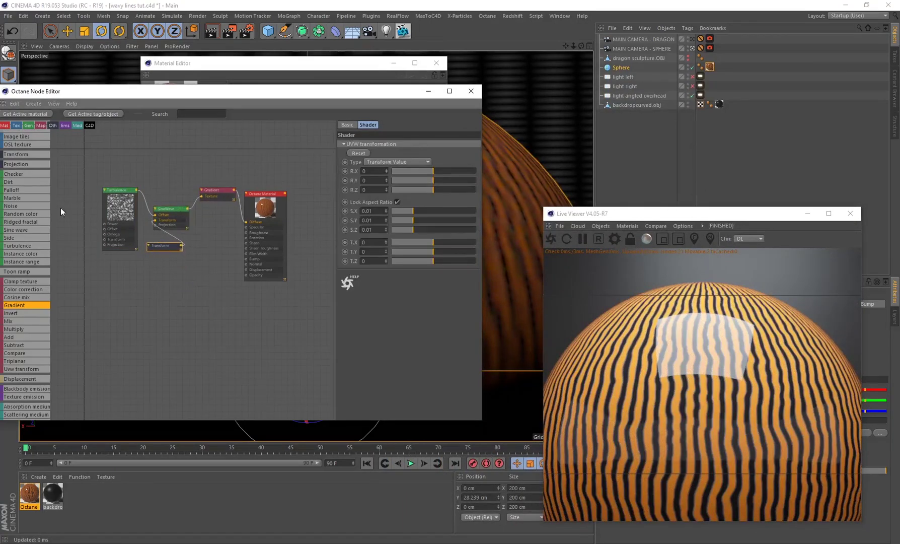
Step: Duplicate the Turbulence, SineWave and Transform nodes together into the free space below the originals
left_click(114, 206)
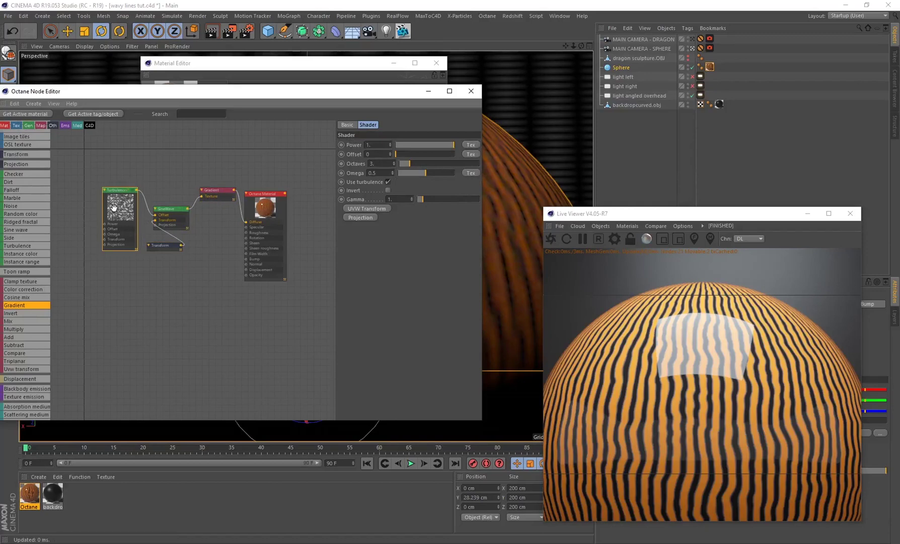
left_click(183, 220, "shift")
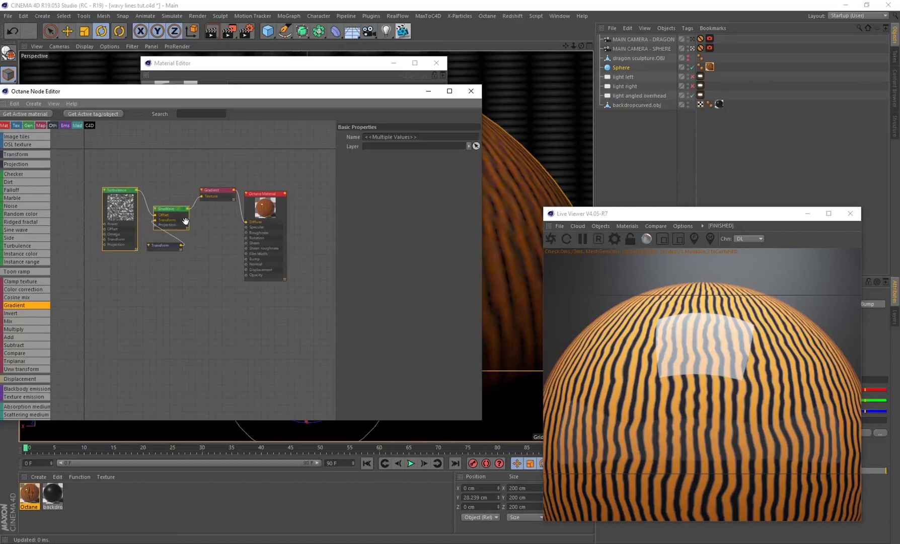
left_click(158, 246, "shift")
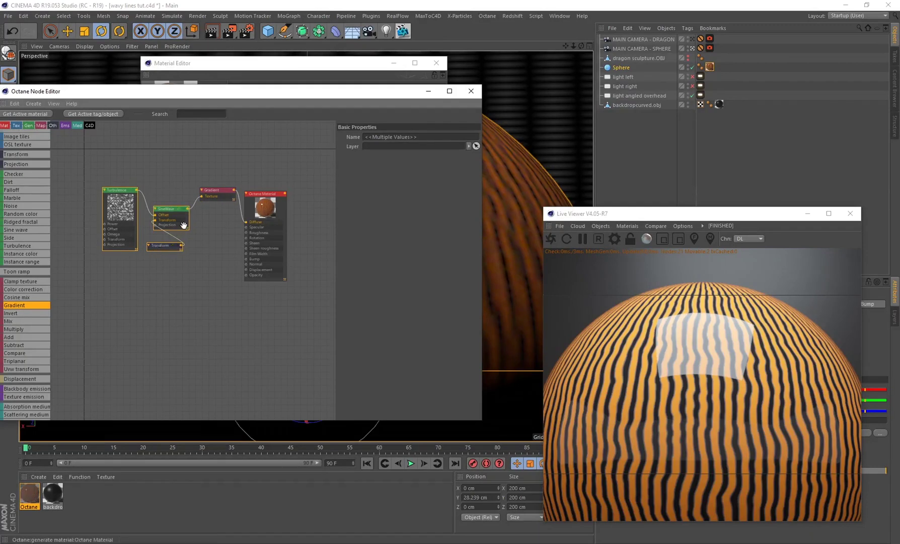
left_click_drag(174, 255, 146, 347, "ctrl")
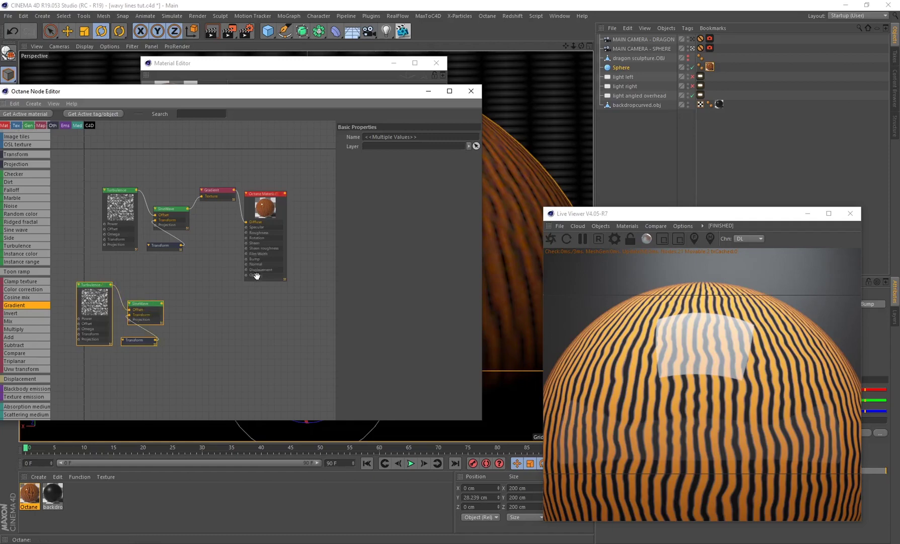
Step: Add a Mix texture node with the duplicated SineWave as Texture1 and connect it to the material's Specular and Roughness
left_click_drag(252, 91, 263, 92)
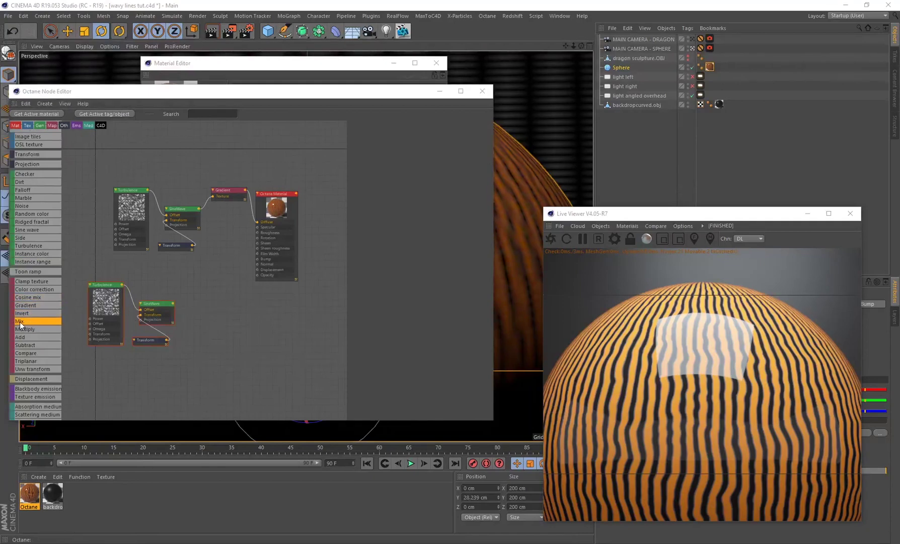
left_click_drag(20, 325, 241, 328)
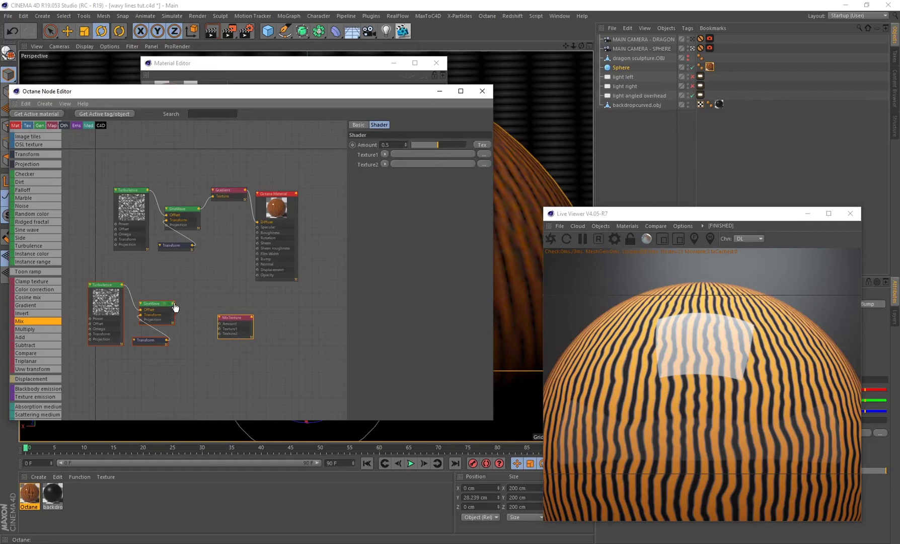
left_click_drag(172, 303, 256, 229)
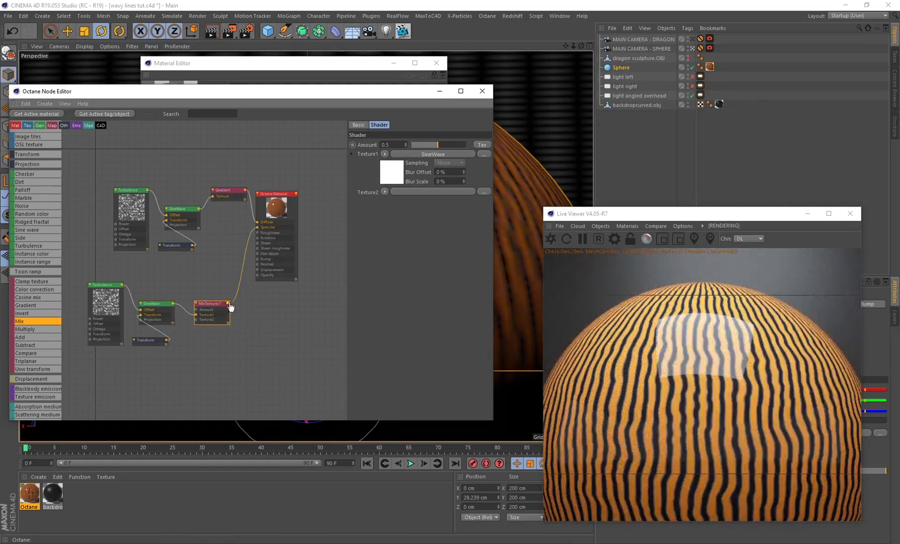
left_click_drag(257, 237, 258, 233)
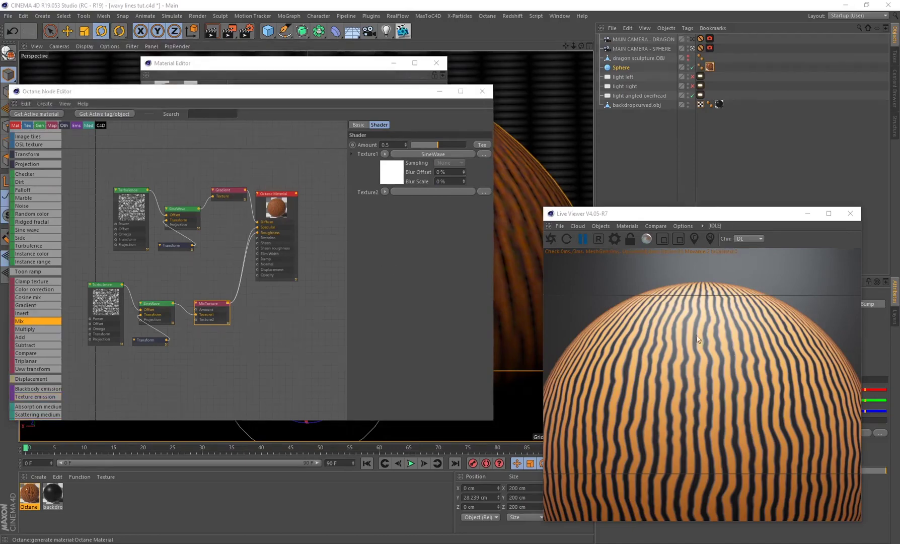
left_click(229, 315)
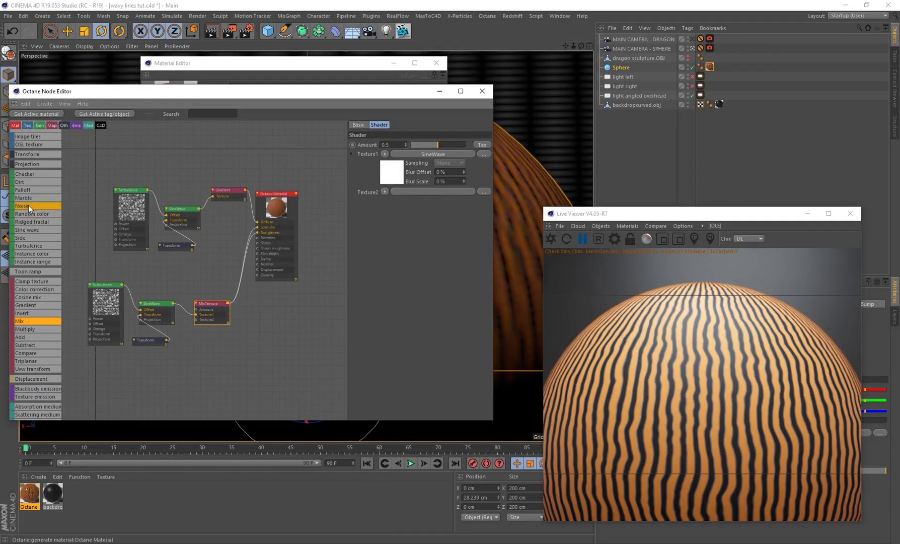
Step: Add a Noise node as Texture2 of the Mix texture, place it below the duplicated nodes and enlarge the live render
left_click_drag(28, 204, 137, 260)
mouse_move(163, 381)
left_mouse_down()
mouse_move(196, 320)
mouse_move(158, 369)
left_mouse_up()
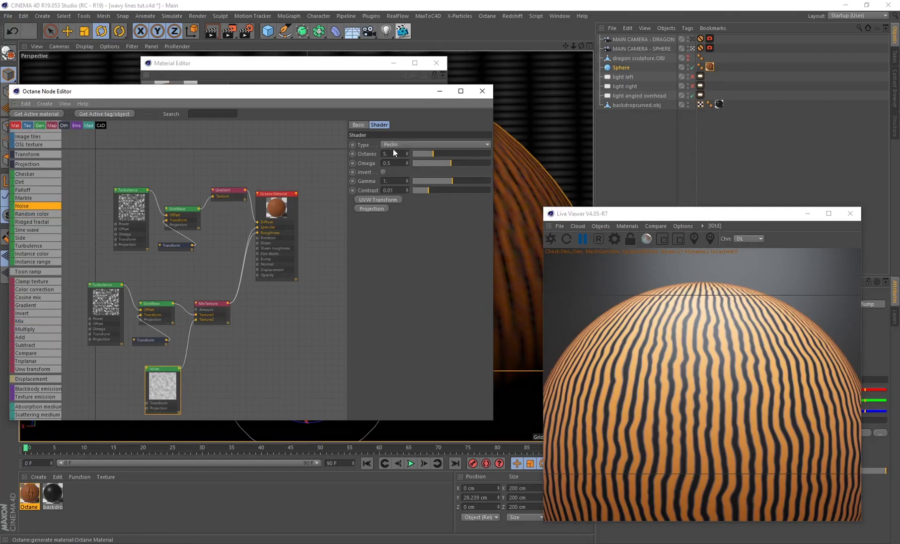
left_click_drag(159, 388, 145, 384)
left_click(224, 312)
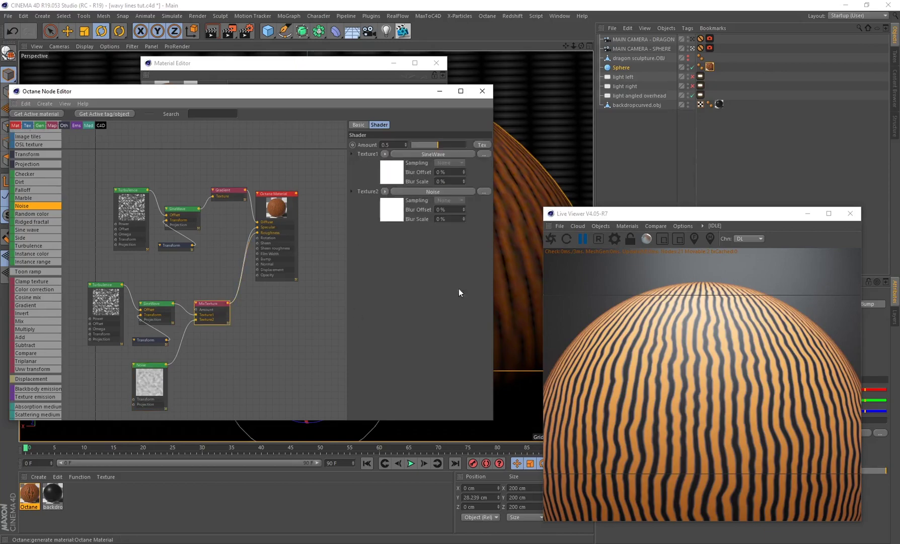
left_click_drag(545, 207, 349, 102)
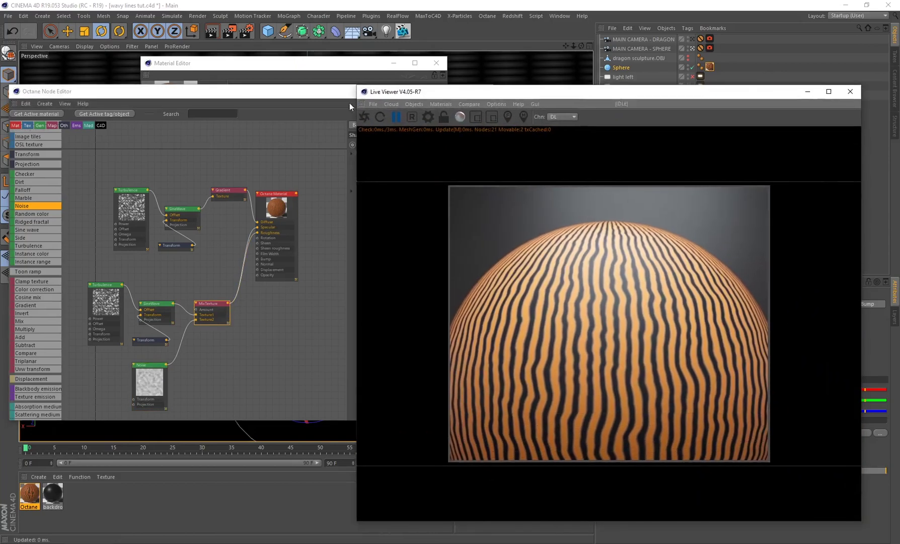
Step: Restart the live render and shift the node editor aside so both the Mix texture's settings and the render are visible
left_click(365, 119)
left_click(267, 91)
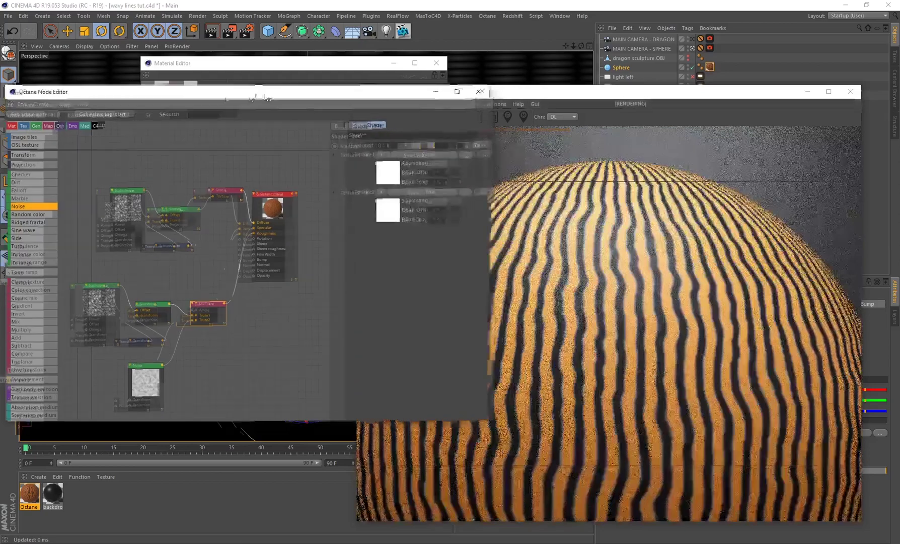
left_click_drag(262, 93, 171, 96)
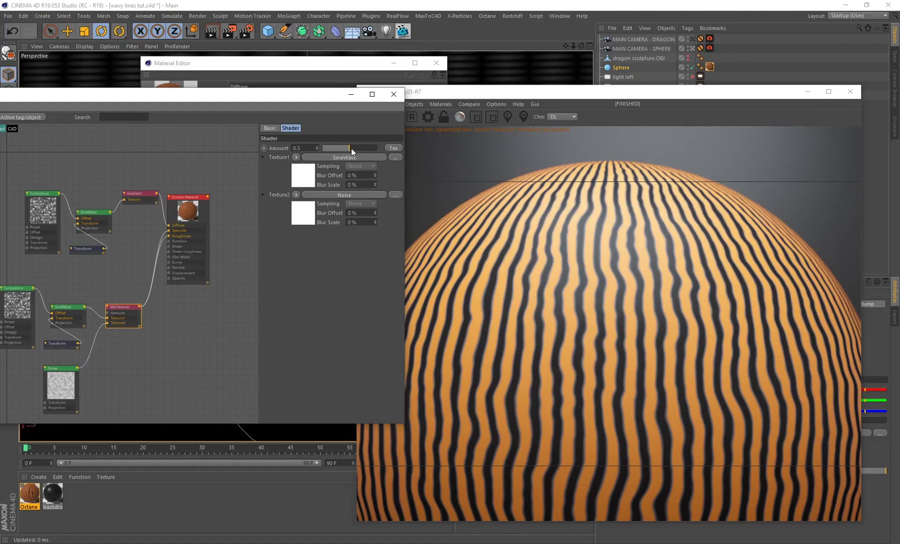
Step: Try raising the Mix texture's Amount to 1, lower it again and reset it to 0.5
left_click_drag(354, 149, 379, 147)
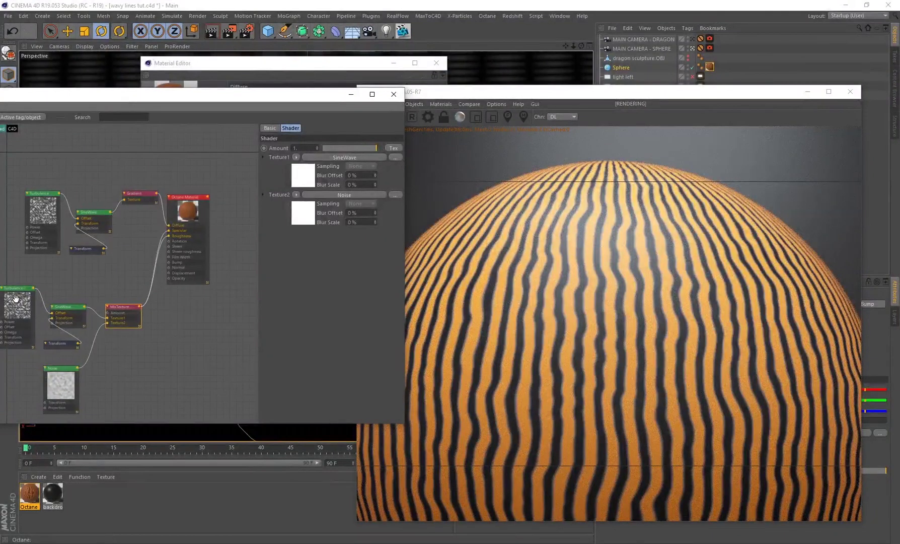
left_click_drag(375, 147, 351, 147)
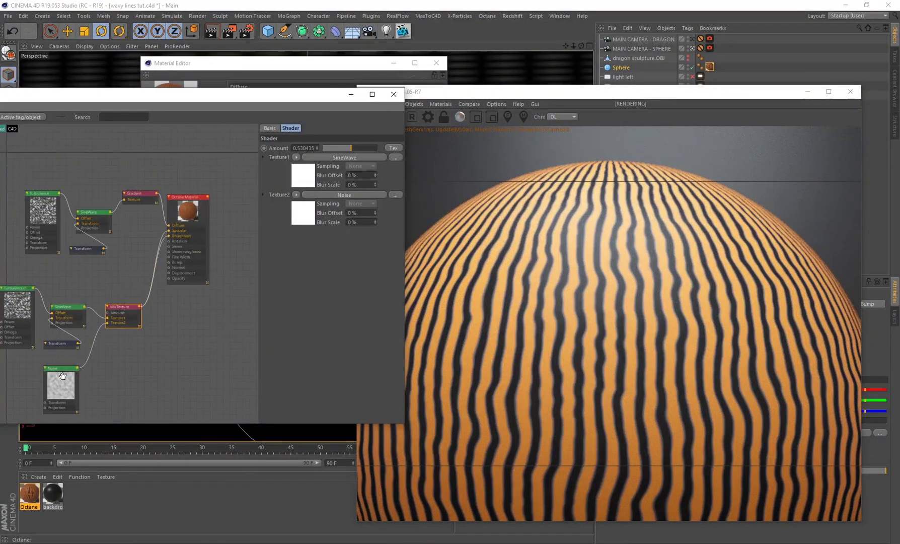
left_click(294, 148)
type("0.5")
key("Return")
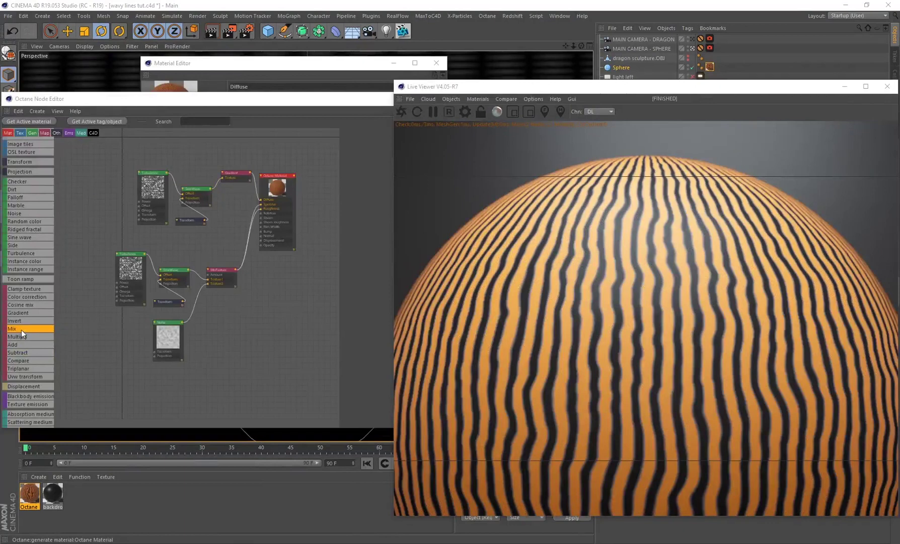
Step: Add a second Mix texture below the material, feed the first Mix into its Texture1 and connect it to the material's Bump
left_click_drag(20, 329, 267, 331)
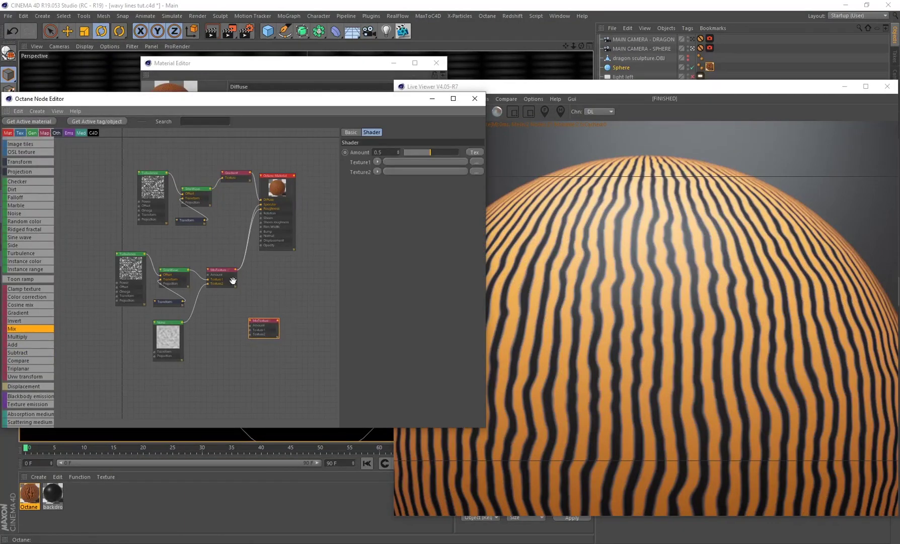
left_click(128, 270)
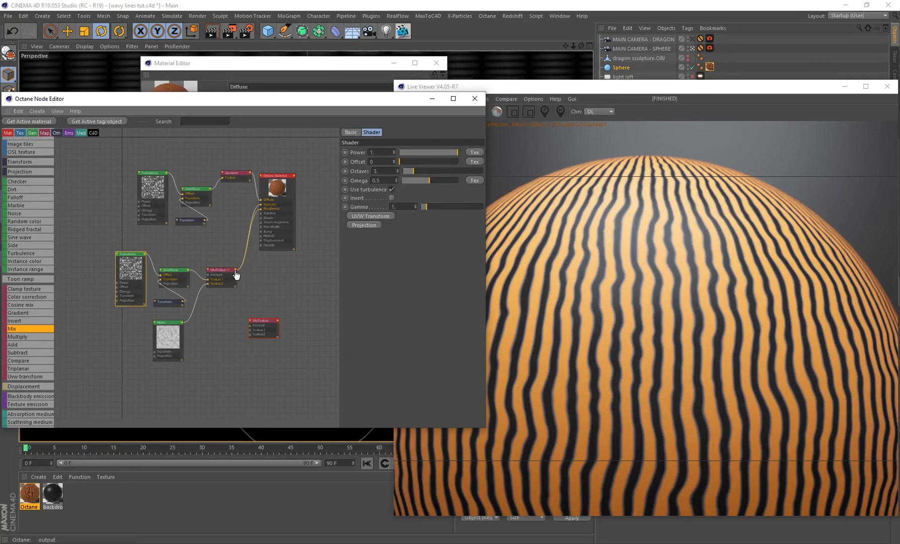
mouse_move(236, 275)
left_mouse_down()
mouse_move(249, 337)
mouse_move(263, 232)
left_mouse_up()
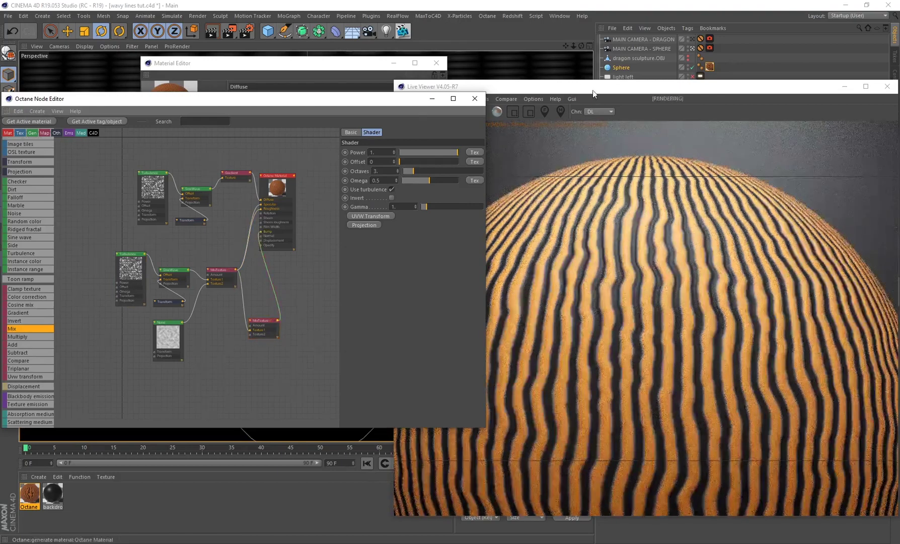
Step: Compare the render without bump by disconnecting the second Mix texture from the material's Bump, and reconnect it
left_click(594, 90)
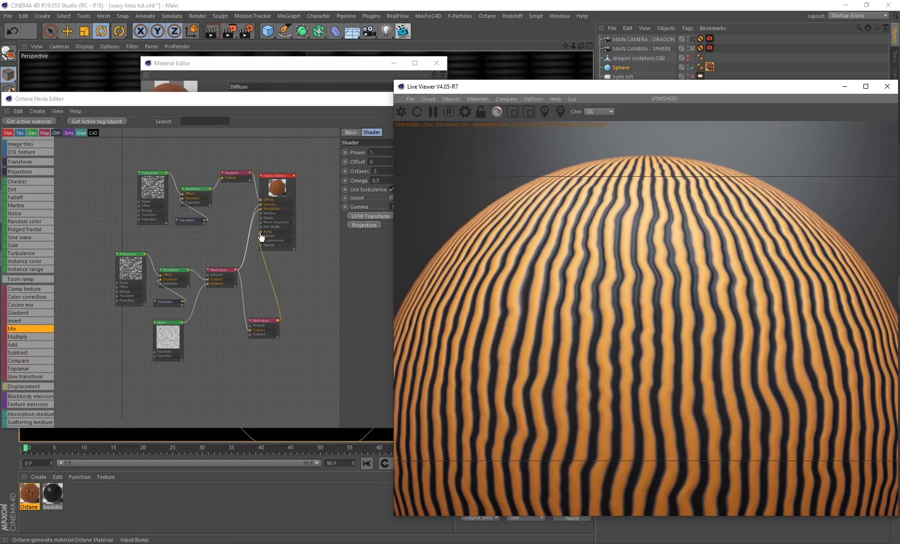
left_click_drag(261, 237, 266, 275)
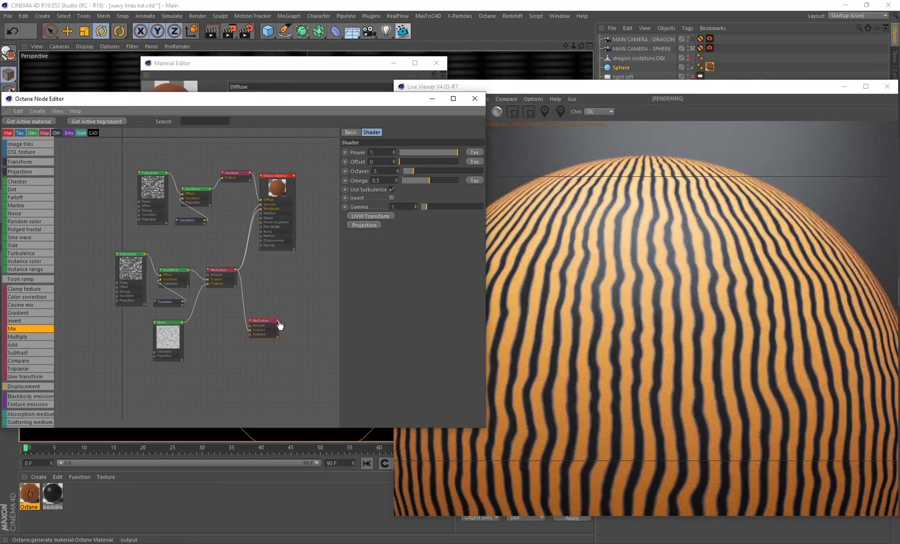
left_click_drag(279, 323, 261, 234)
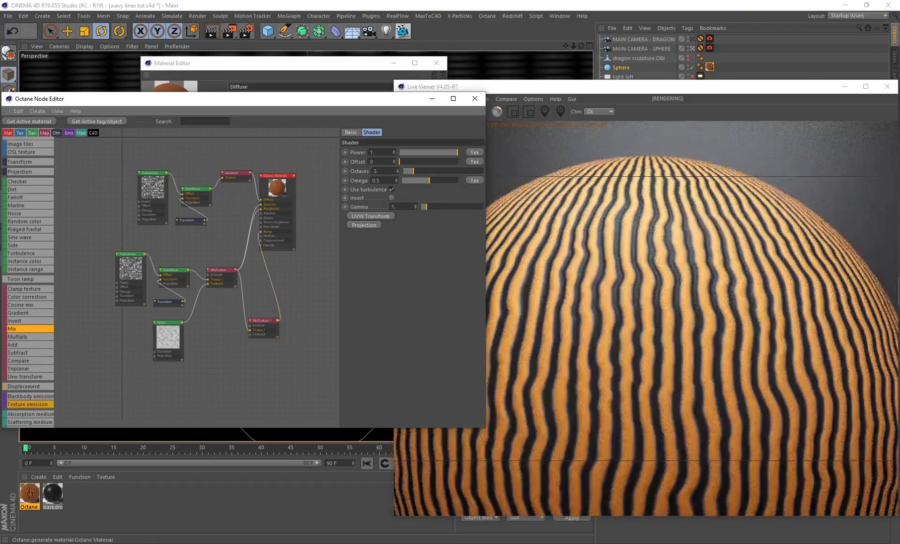
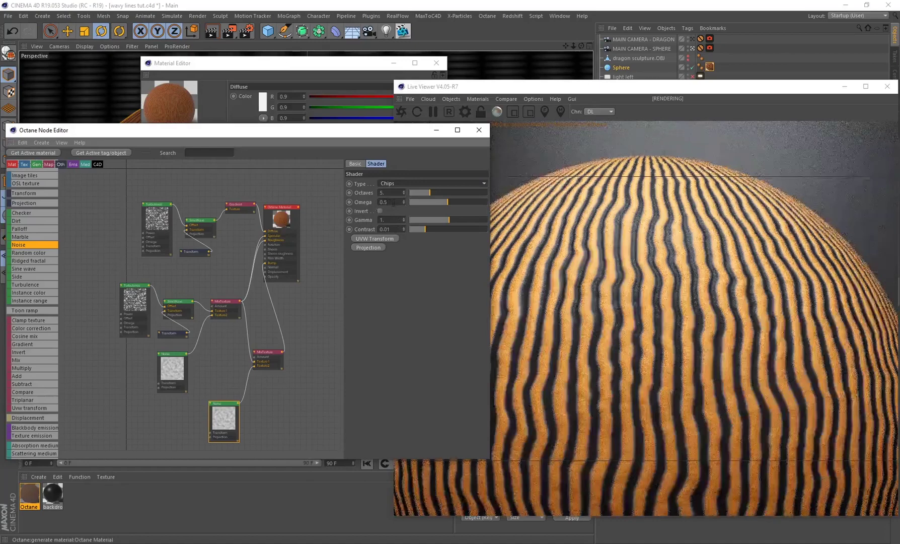
Step: Set the Omega of the Chips noise feeding the second Mix texture to 0.248
left_click(385, 202)
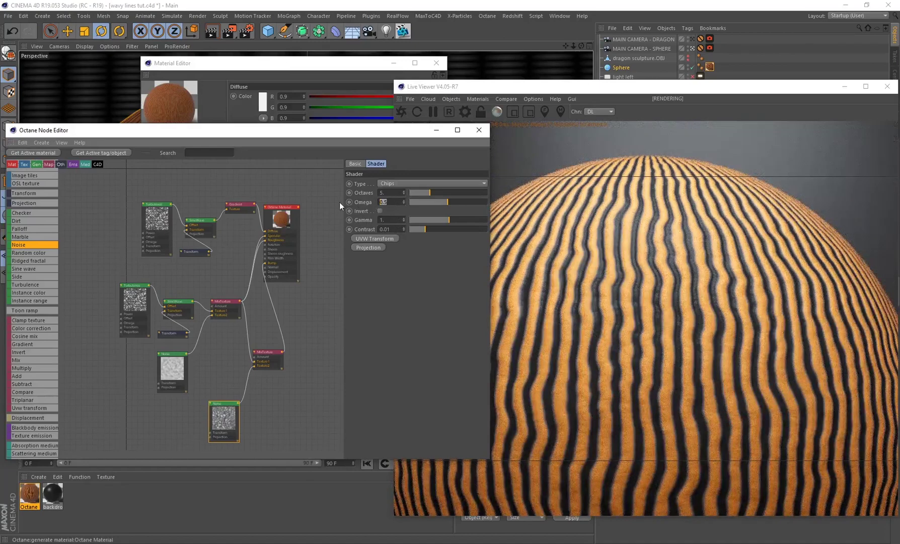
type("0.248")
key("Return")
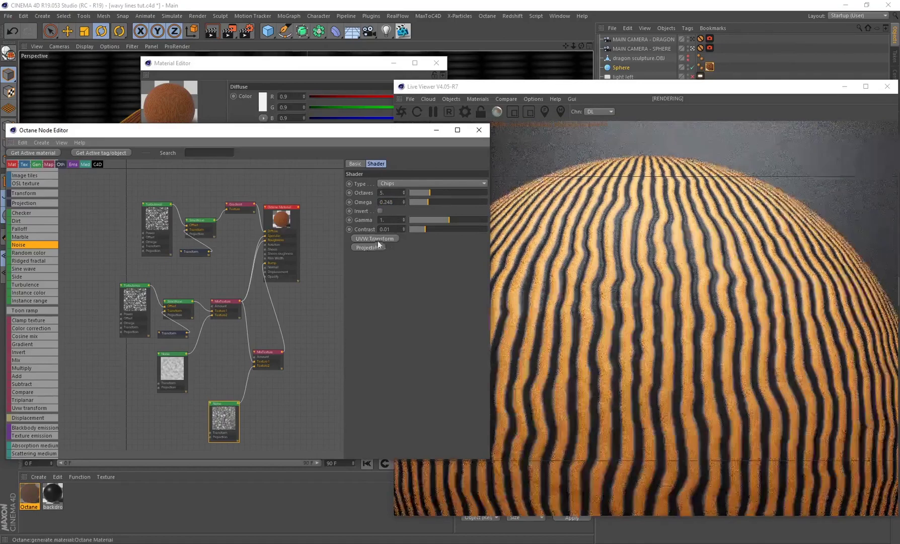
Step: Add a UVW Transform beside the Chips noise, set its locked scale to 0.01 and enlarge the live render
left_click(376, 238)
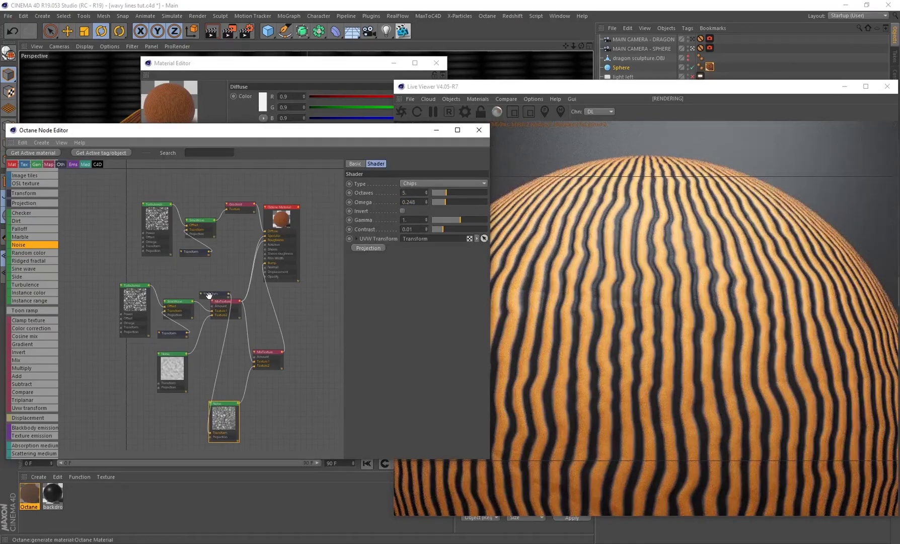
left_click_drag(209, 295, 177, 419)
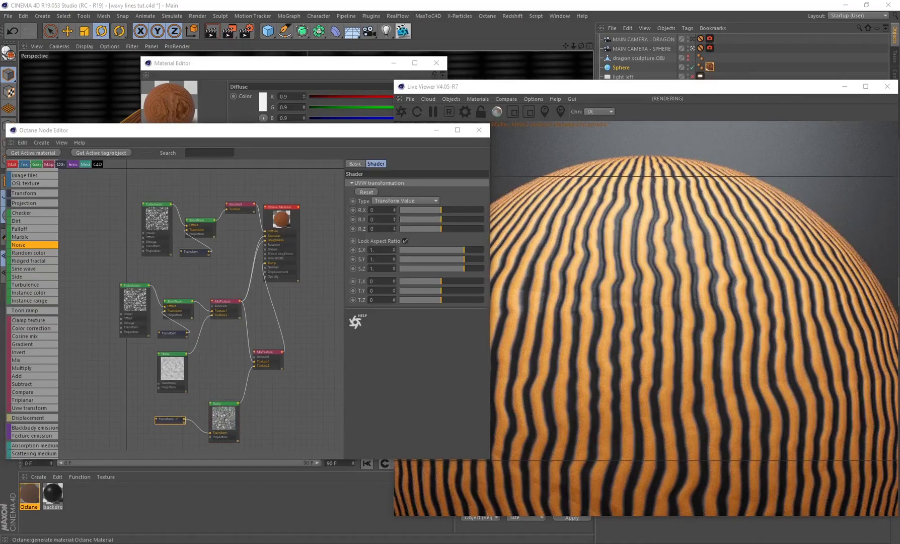
double_click(377, 249)
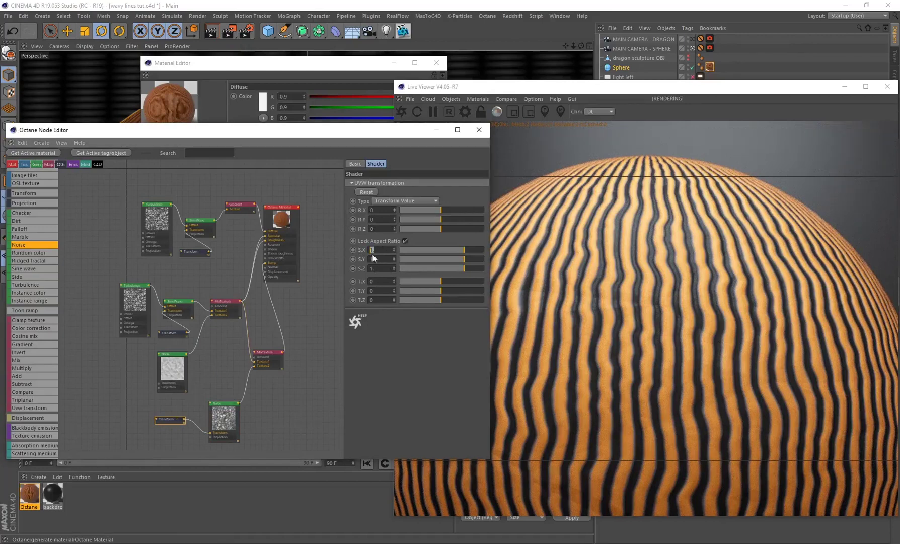
type("0.01")
key("Return")
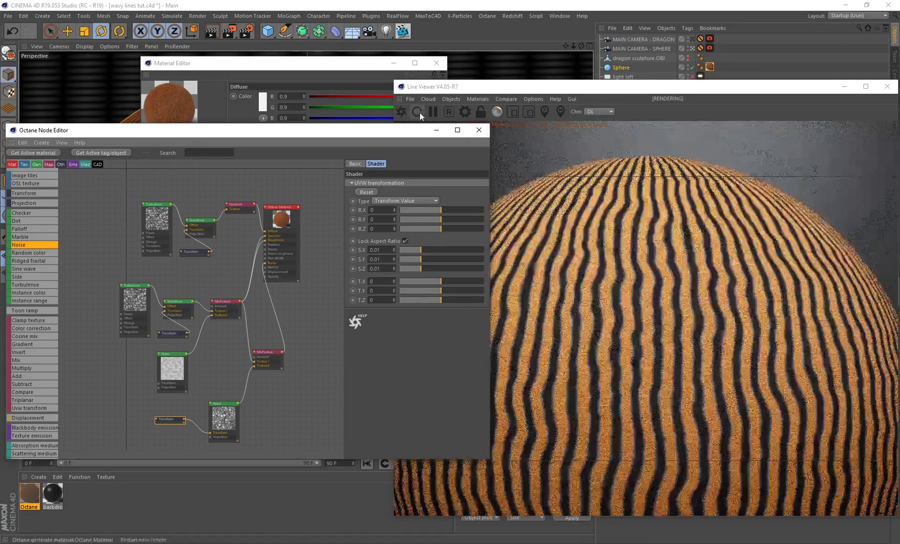
left_click(398, 85)
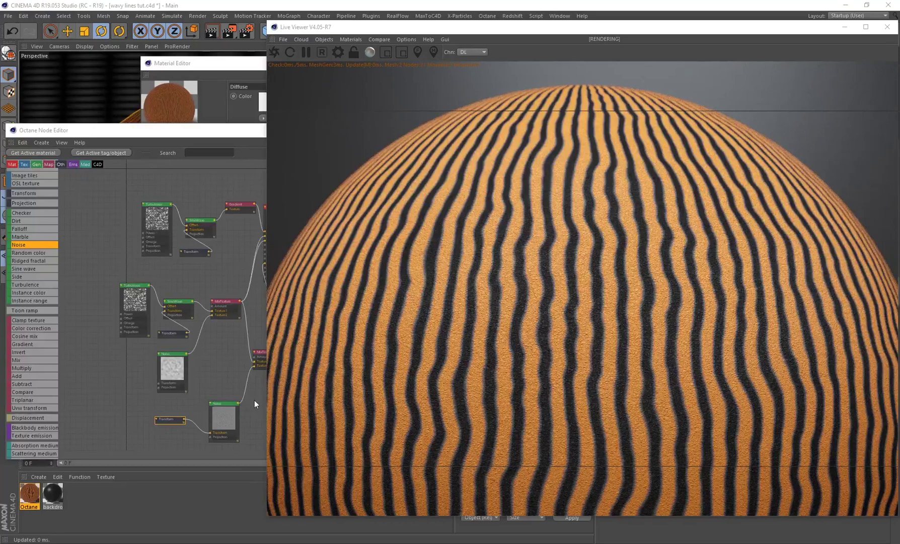
Step: Lower the second Mix texture's Amount to 0.03 and move the node editor aside to uncover more of the render
left_click(265, 364)
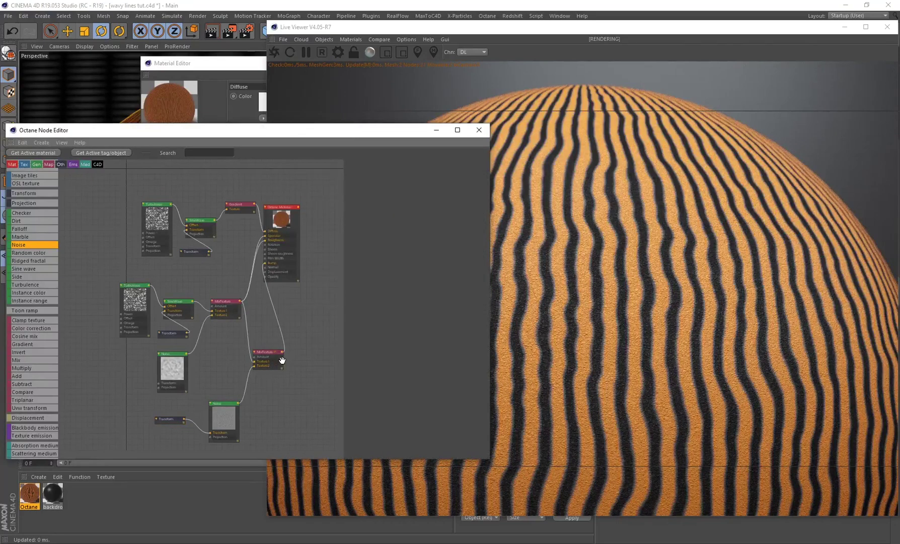
left_click(282, 360)
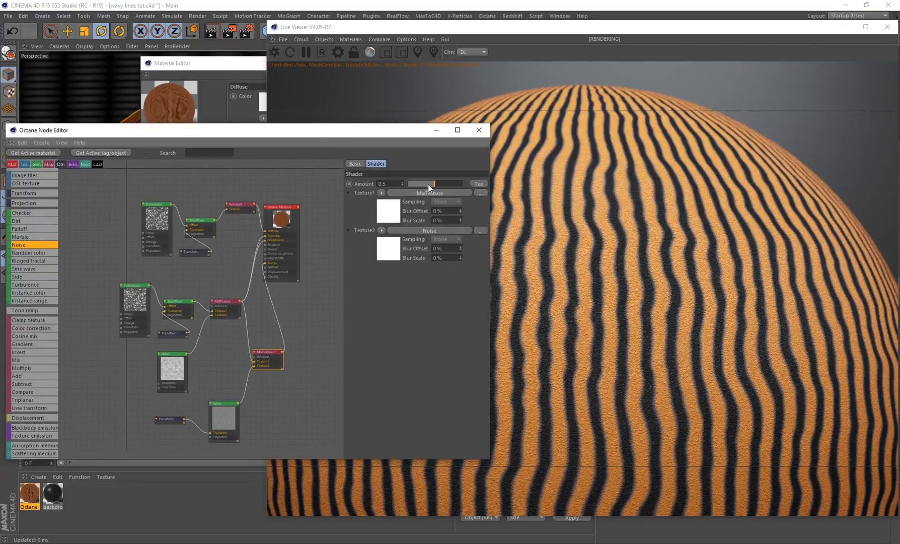
left_click_drag(428, 185, 413, 182)
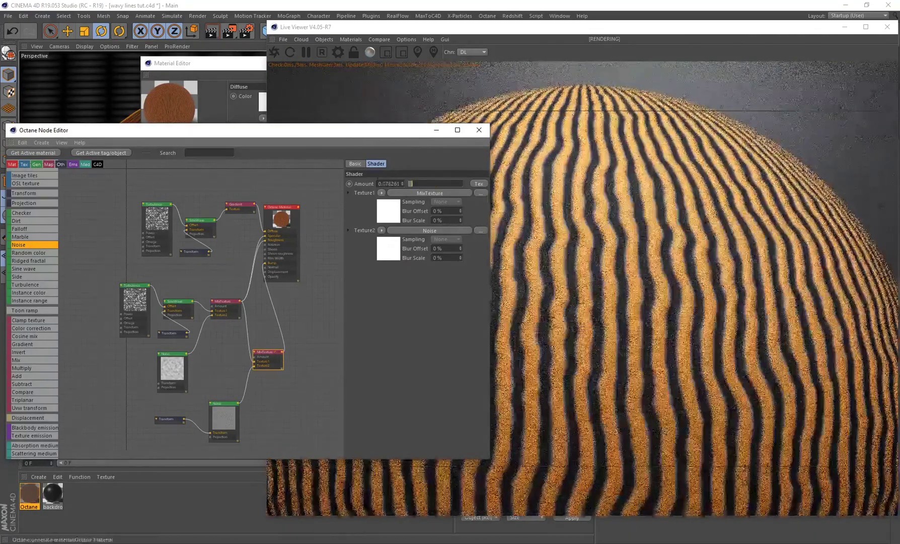
left_click(390, 184)
type("0")
key("Return")
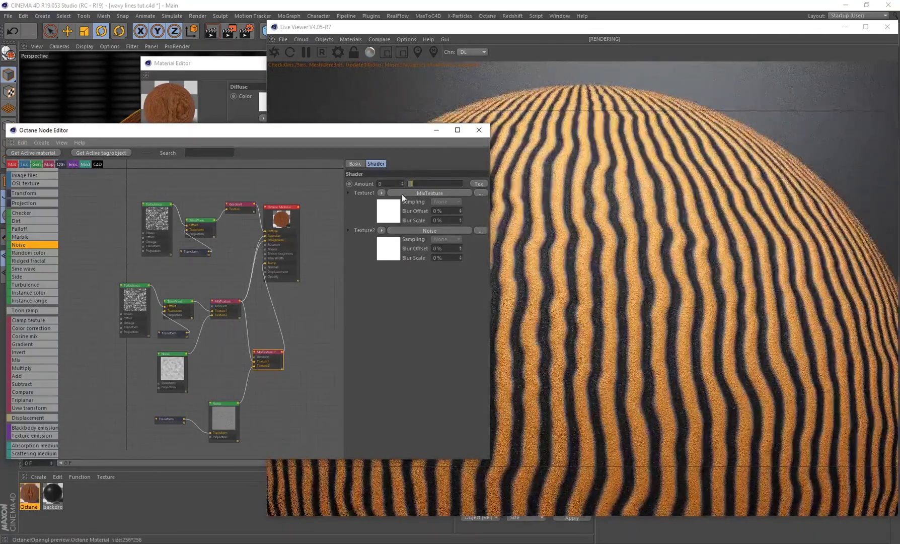
left_click_drag(346, 134, 281, 136)
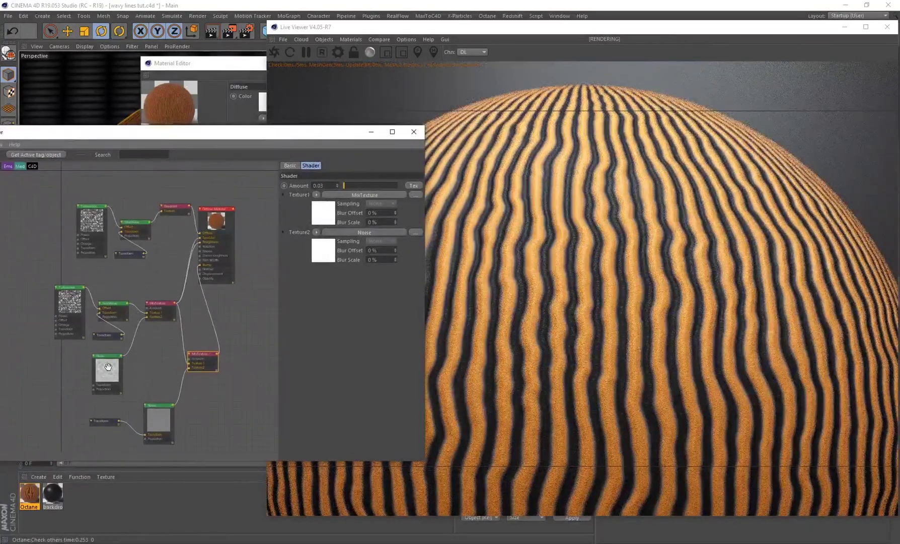
Step: Resume the live render and try the first Mix texture's Amount at 0 and at 1 to compare the surface shading
left_click(167, 423)
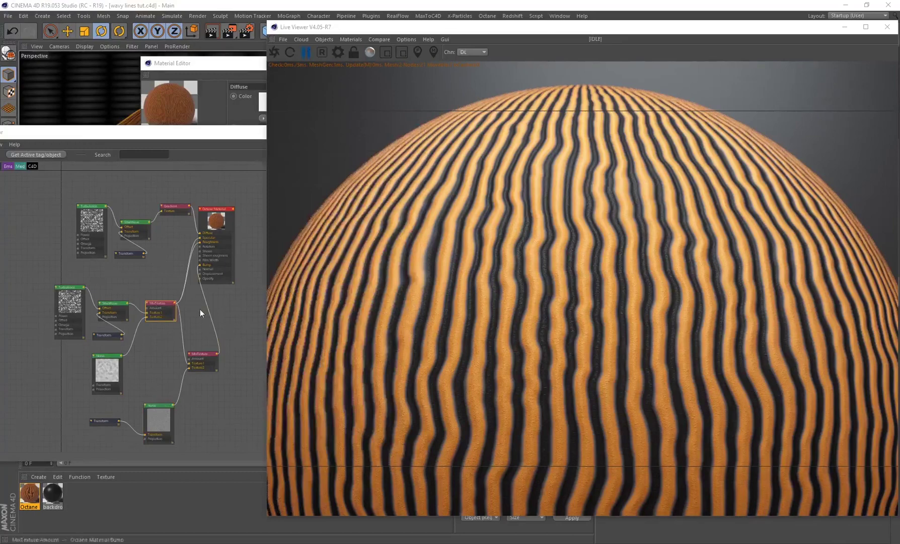
left_click(170, 313)
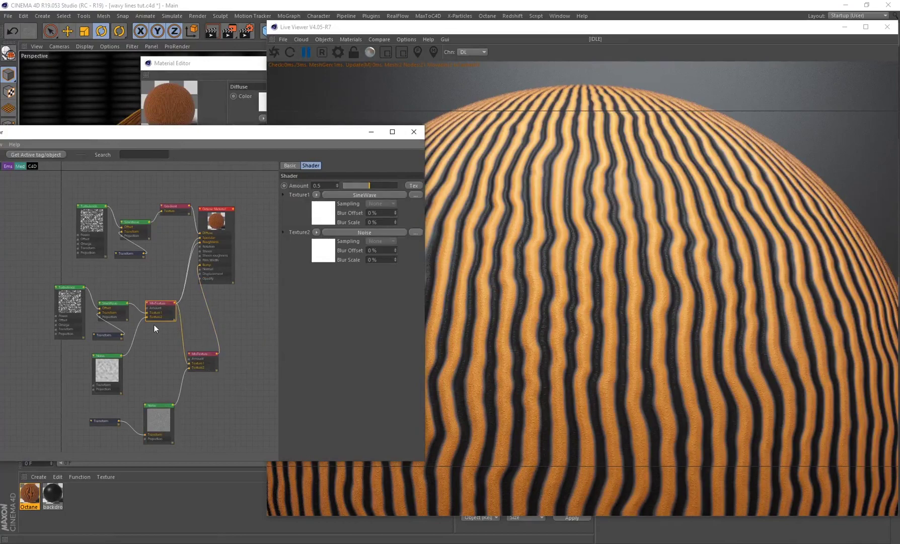
left_click(306, 52)
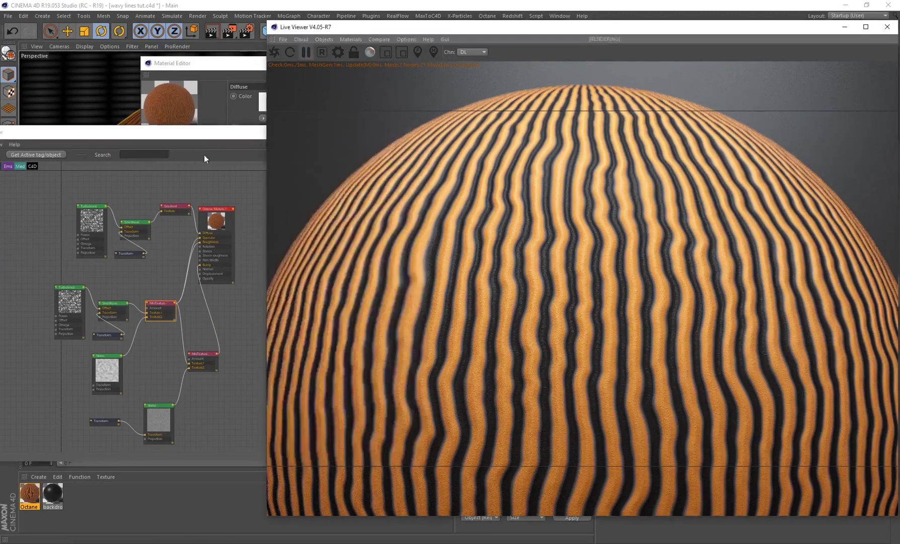
left_click(204, 137)
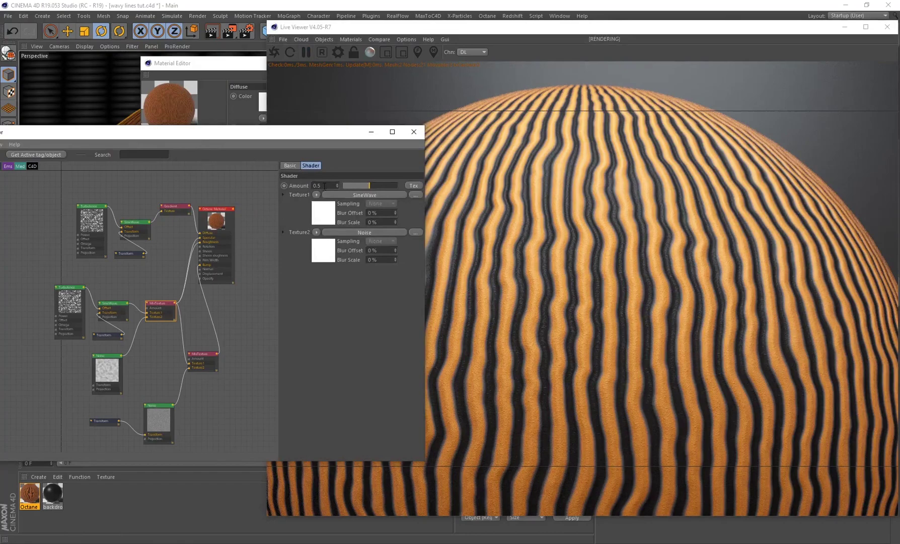
left_click_drag(369, 188, 338, 185)
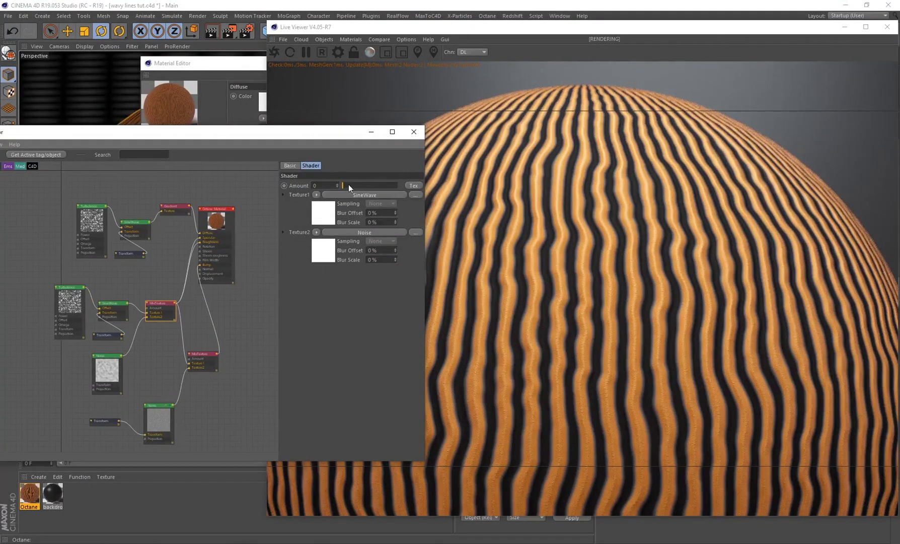
left_click_drag(348, 184, 403, 186)
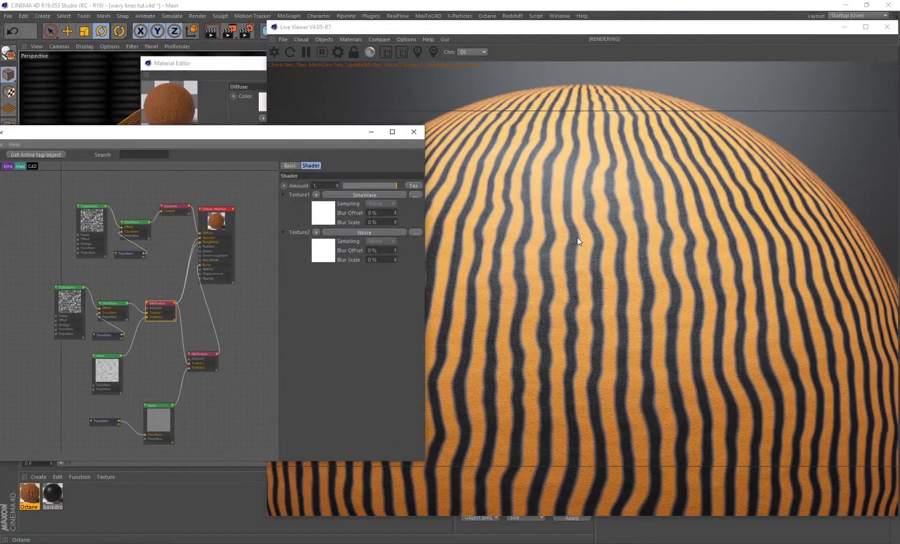
double_click(327, 184)
key("Return")
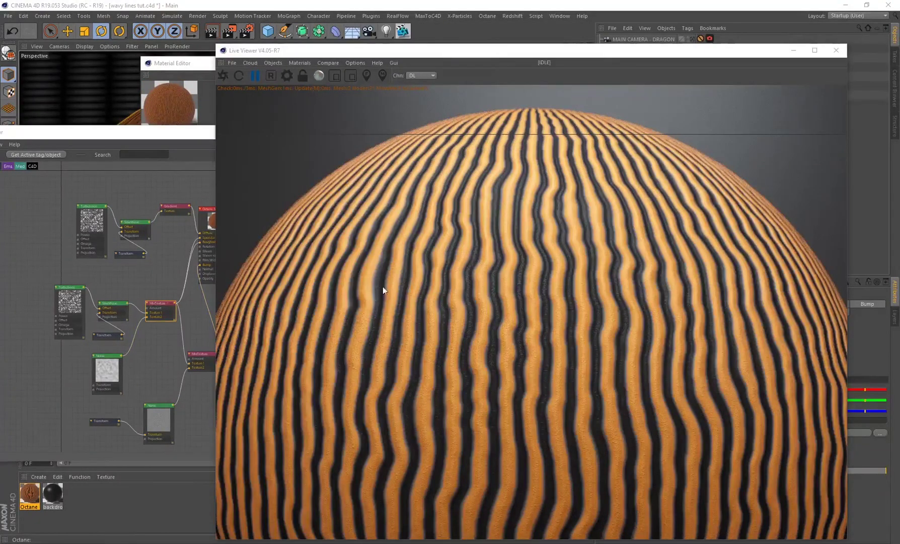
Step: Move the live render aside, add a Texture Projection node to the upper Turbulence and place it beside that node
left_click_drag(383, 54, 462, 44)
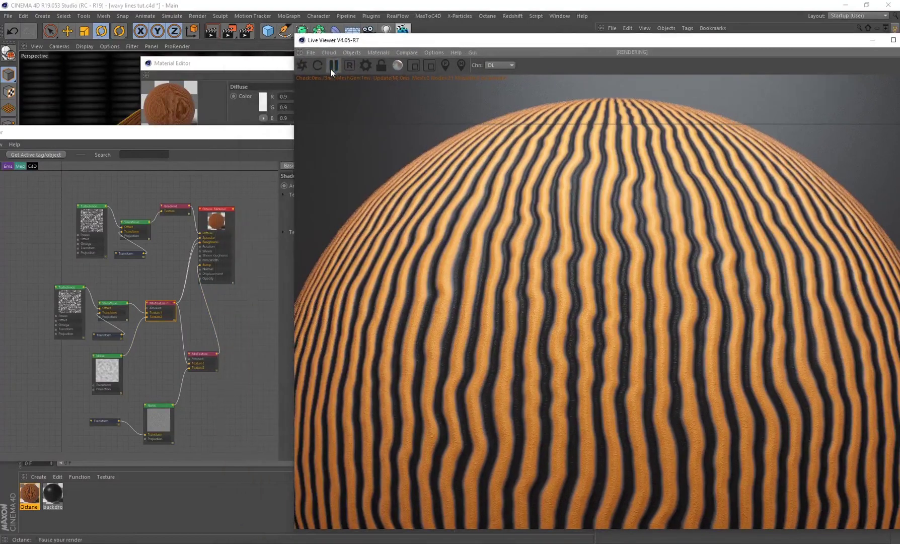
left_click(96, 221)
left_click(97, 223)
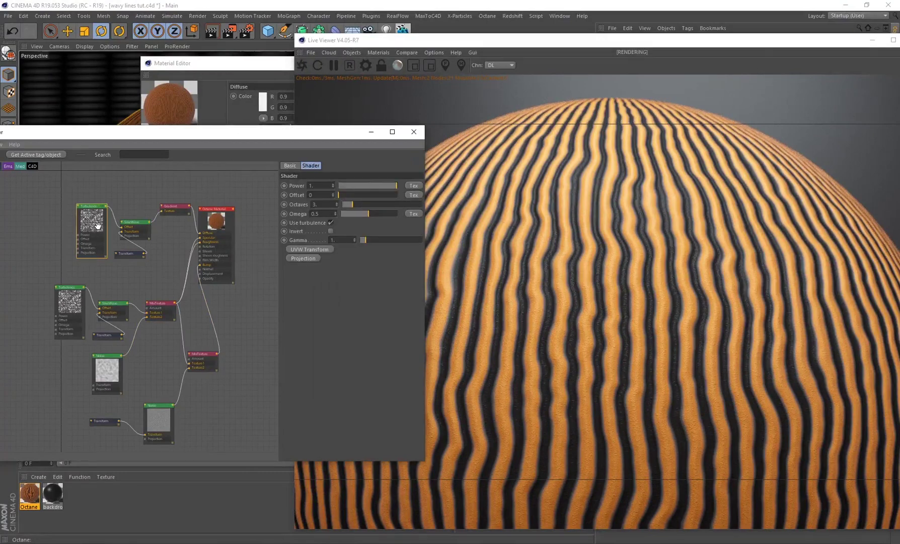
left_click(301, 259)
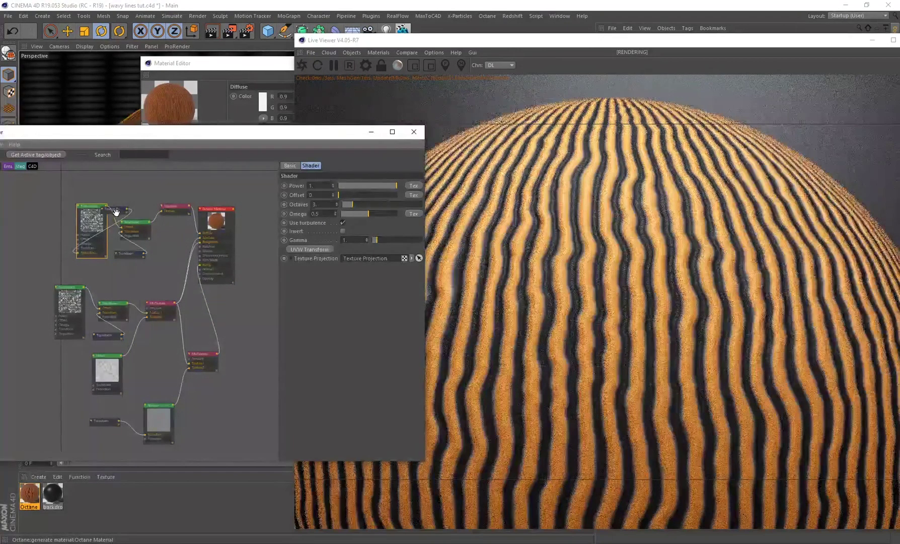
left_click(46, 256)
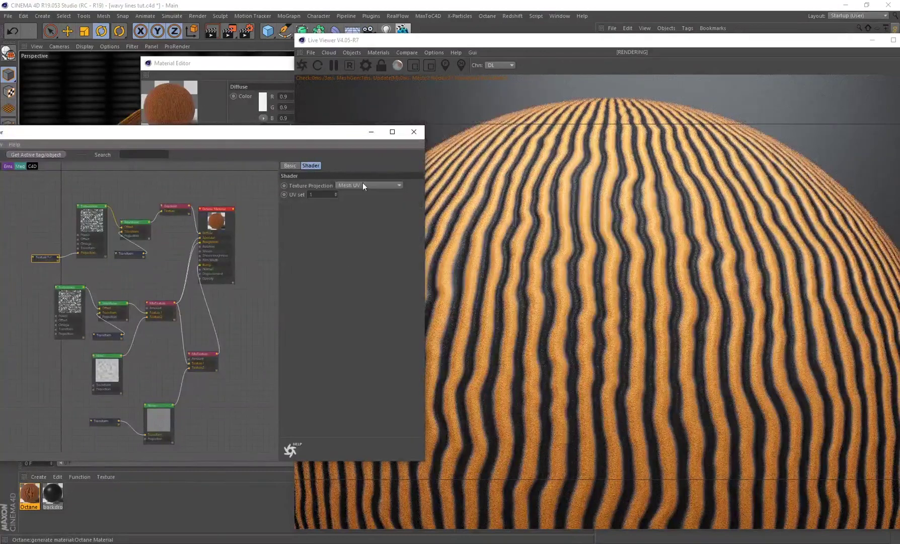
Step: Try XYZ to UVW as the upper Turbulence's texture projection, delete the Texture Projection node and restart the live render
left_click(362, 182)
left_click(352, 269)
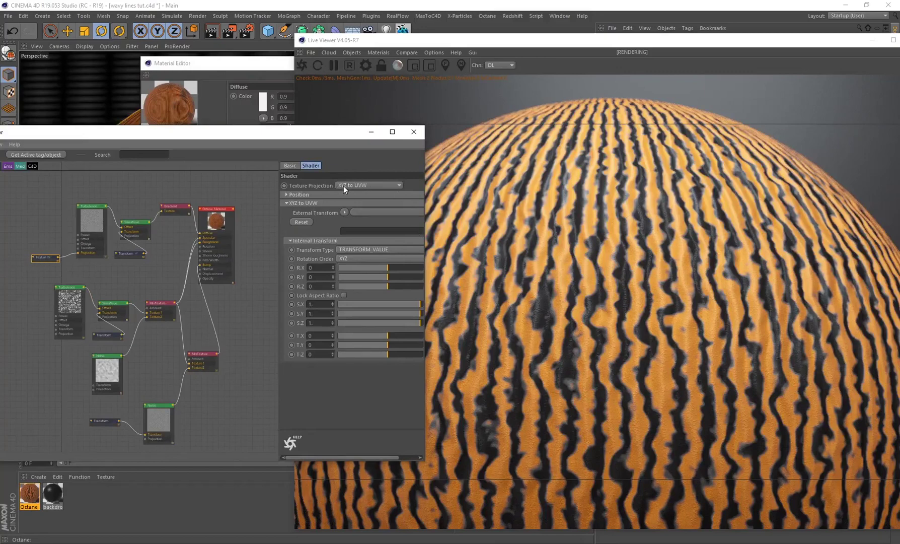
key("Delete")
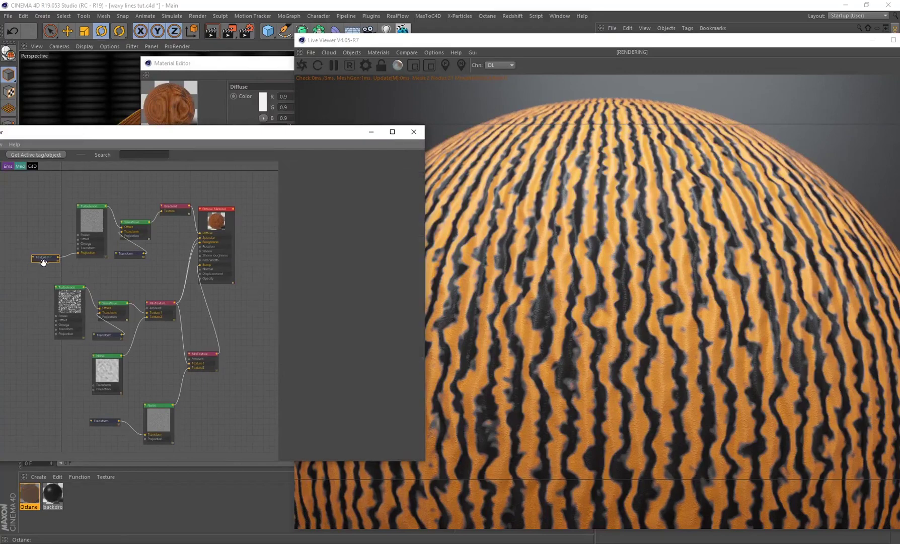
left_click(303, 67)
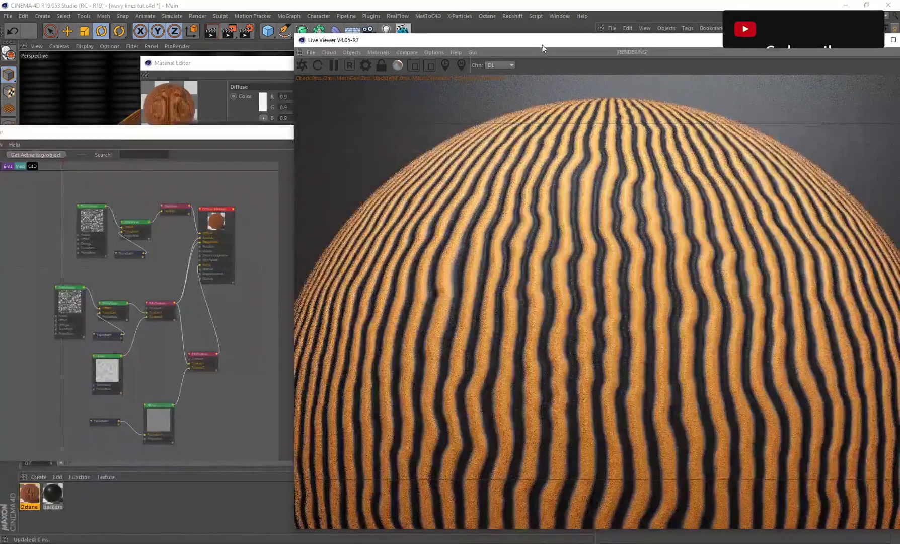
Step: Rearrange the live render and node editor windows to examine the wavy-line surface and the complete node graph
left_click_drag(543, 50, 434, 49)
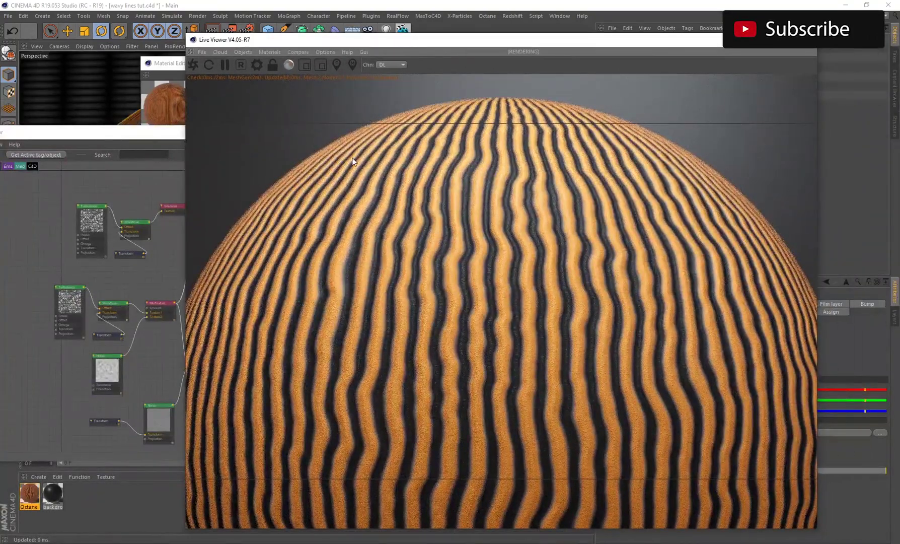
left_click_drag(135, 135, 190, 135)
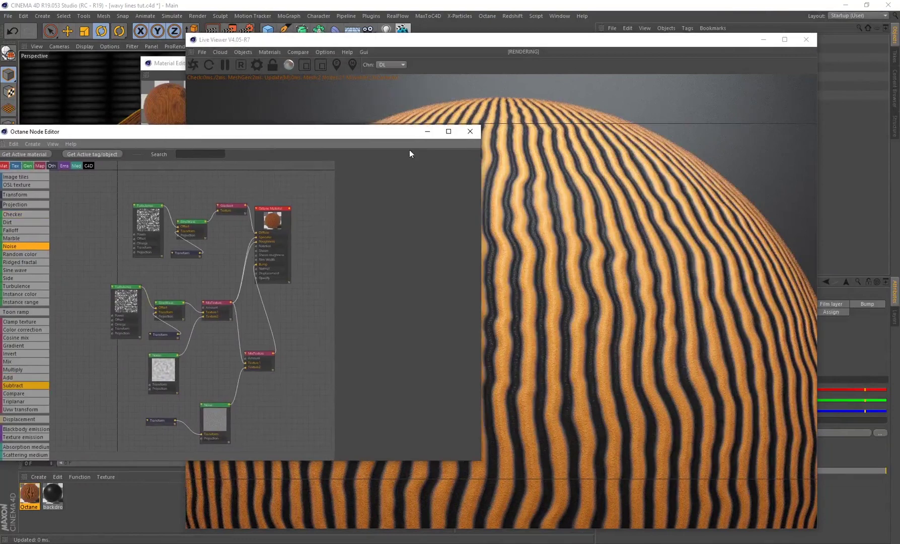
left_click_drag(391, 42, 429, 39)
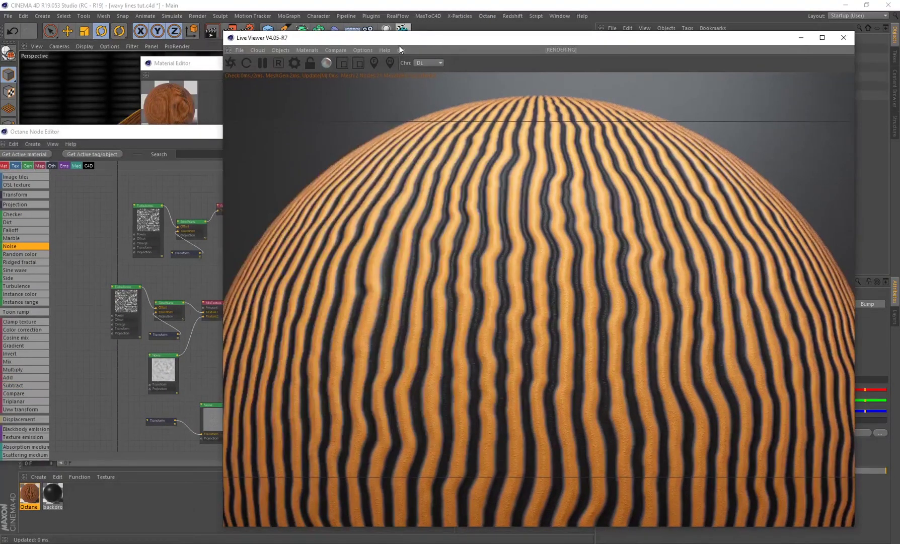
left_click(183, 139)
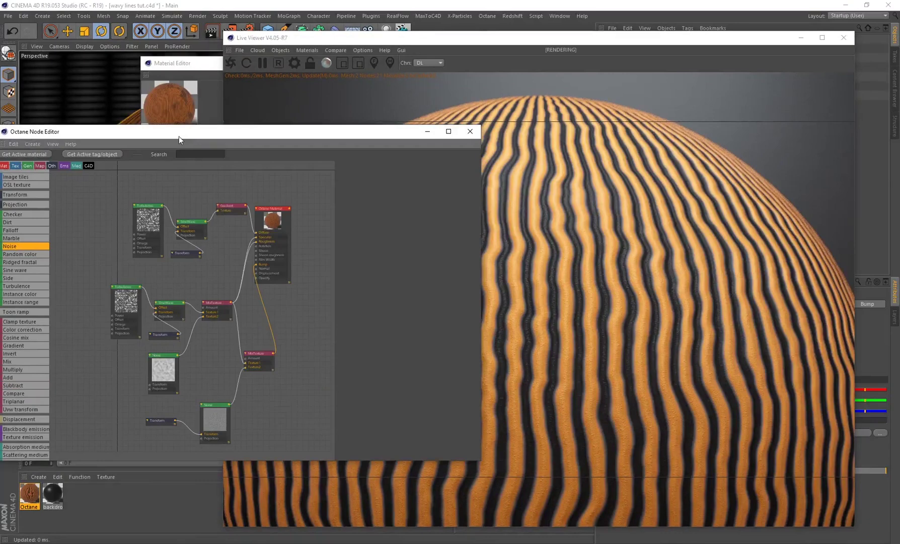
left_click_drag(479, 40, 398, 40)
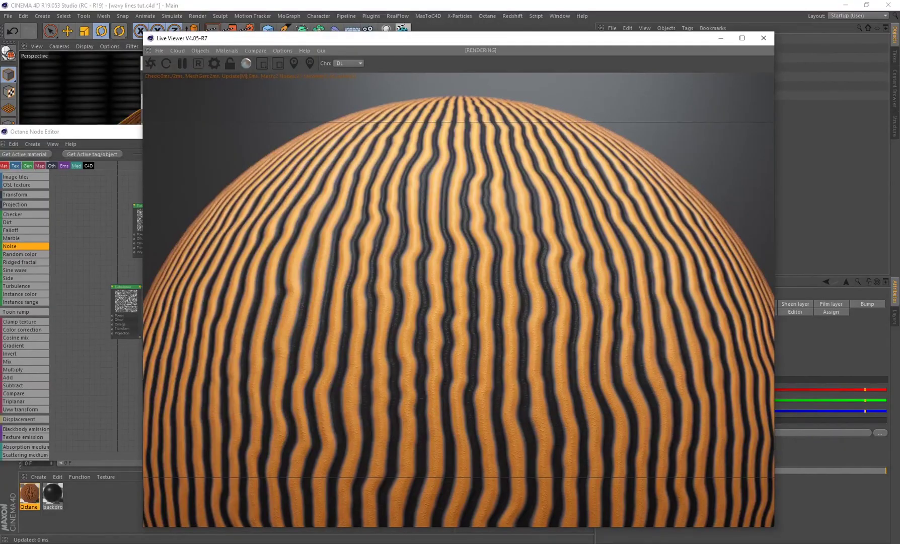